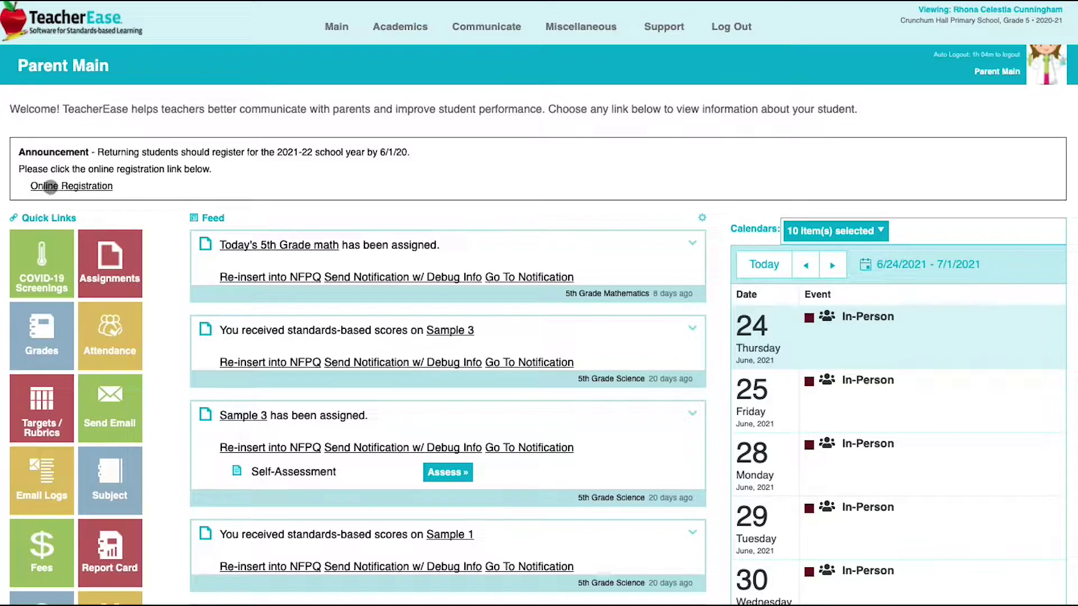
Continue registering the existing student to reach her eight-step registration progress checklist
click(50, 187)
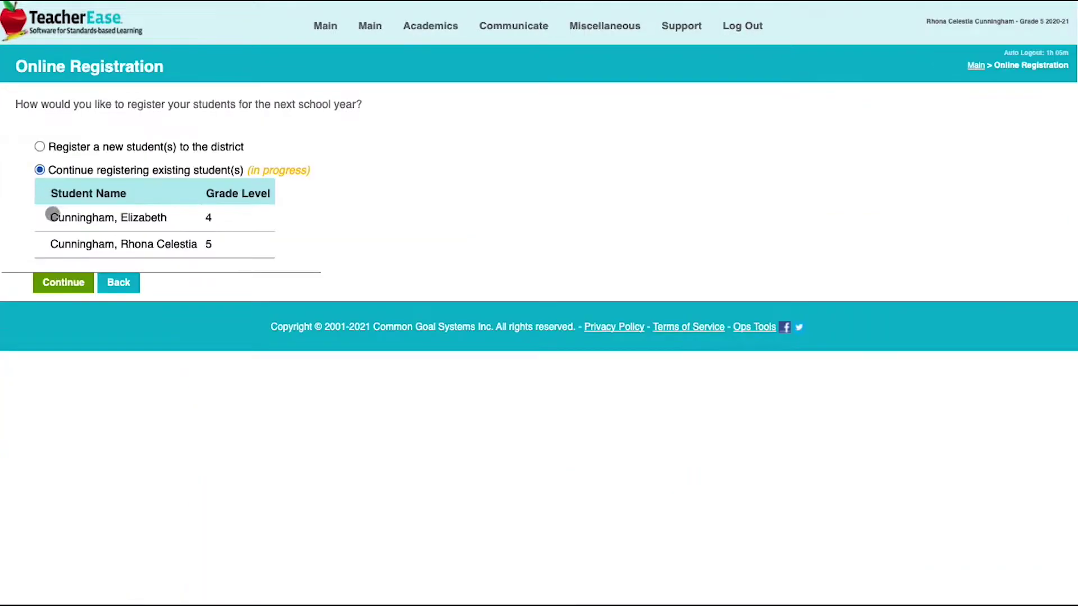
click(66, 283)
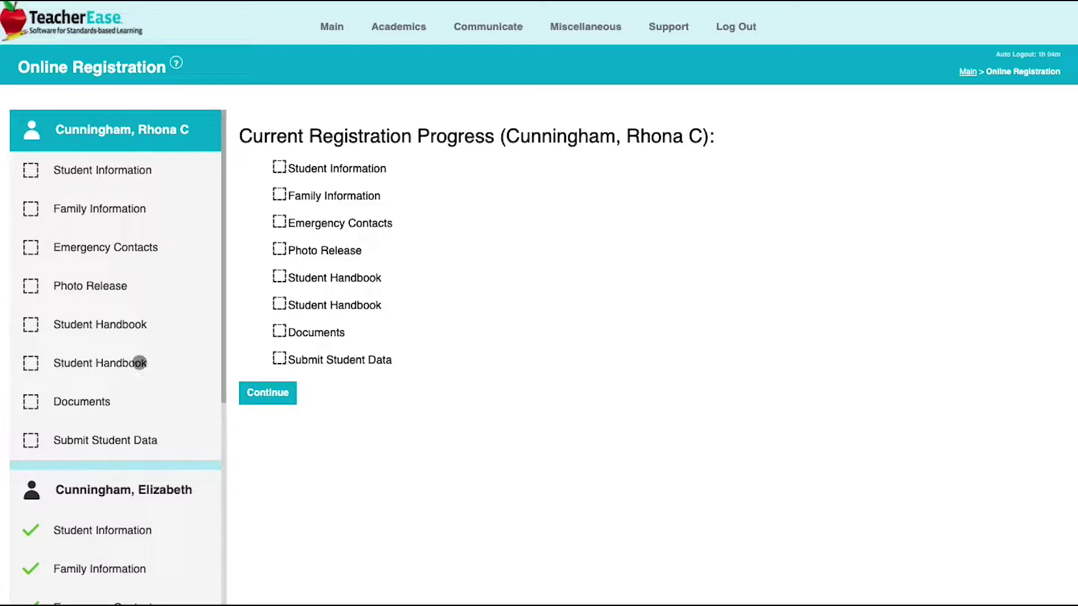
scroll(138, 362, down, 1)
scroll(139, 362, down, 5)
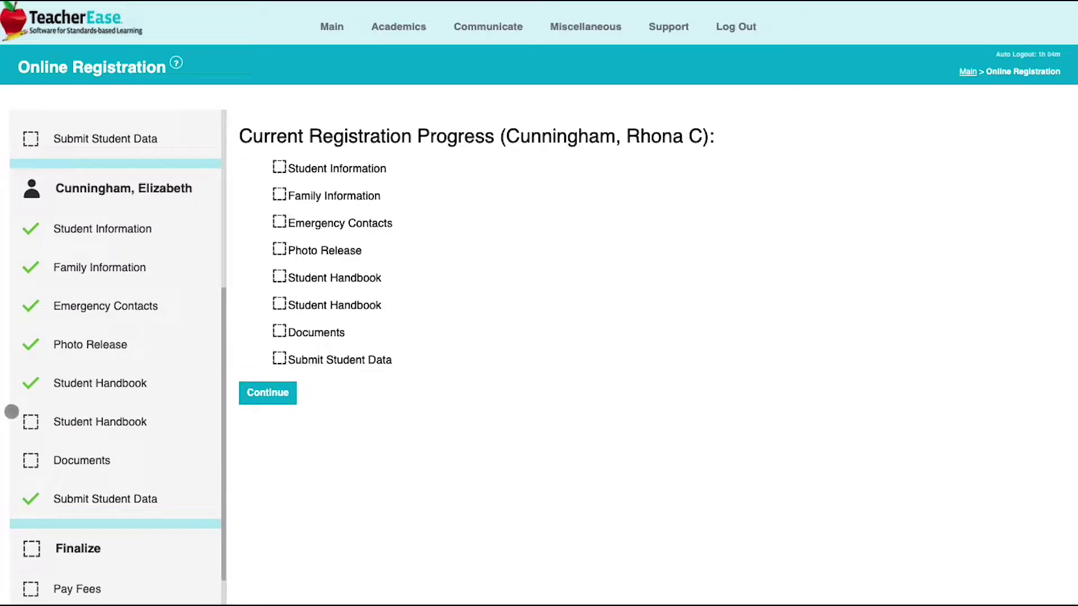
scroll(167, 294, up, 6)
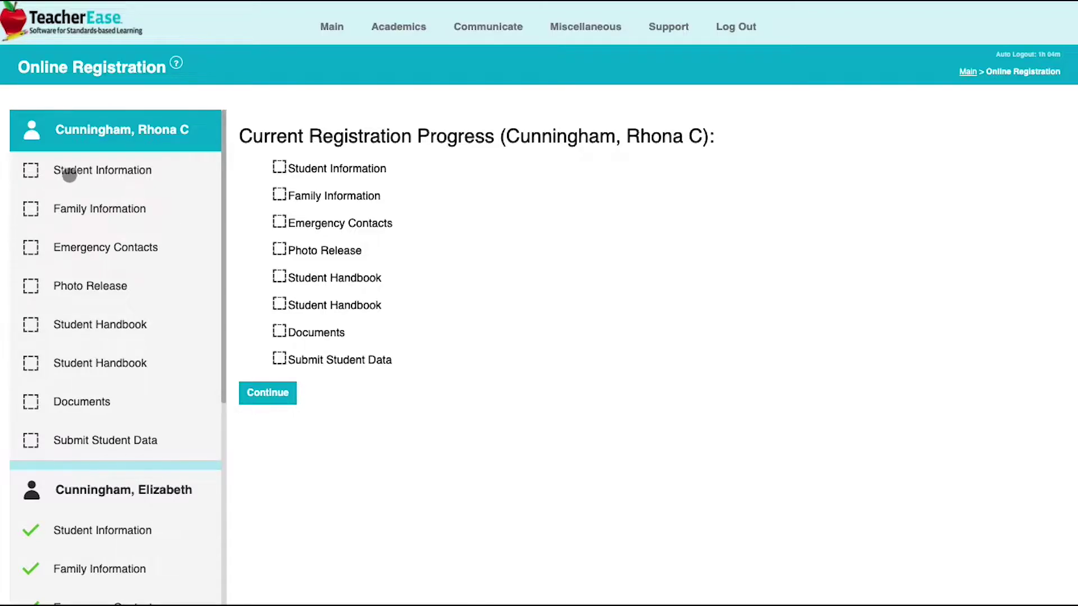
Answer Yes to 'Is your child returning?' and save Student Information as complete
click(263, 394)
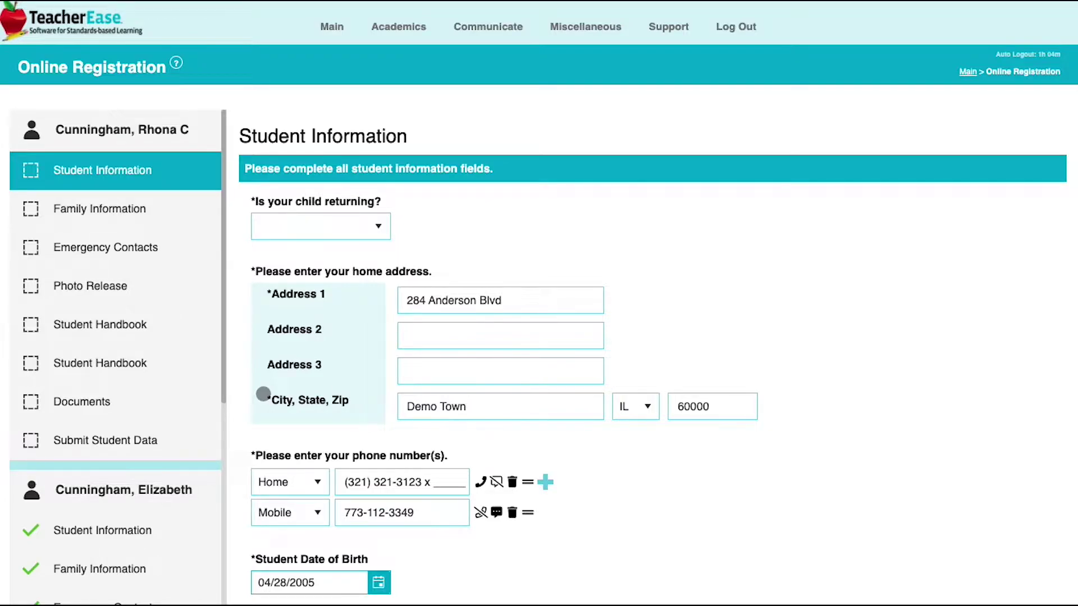
click(377, 226)
click(343, 265)
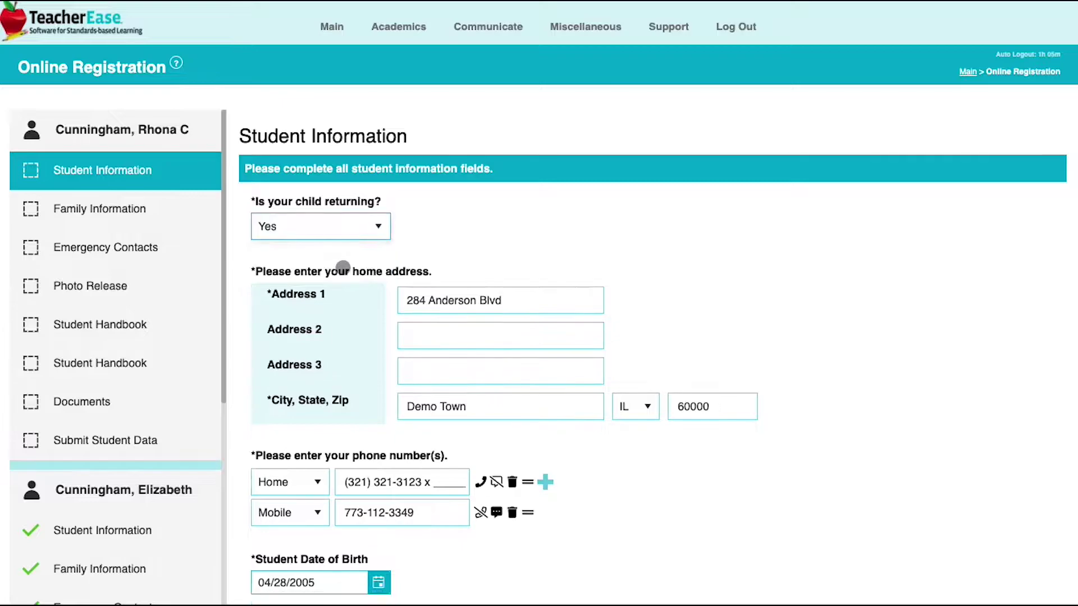
scroll(702, 302, down, 5)
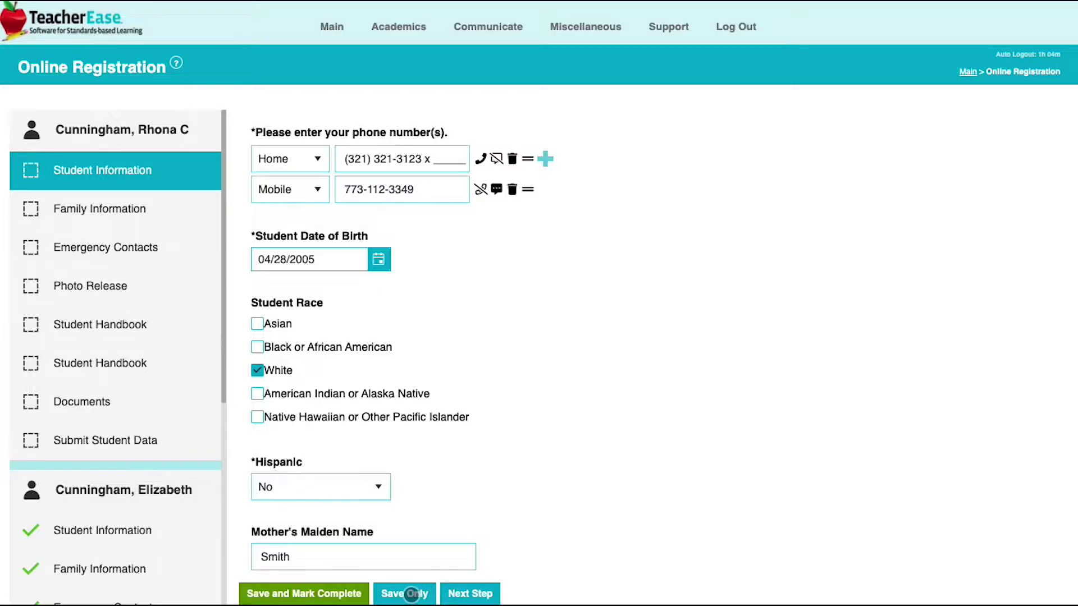
click(344, 594)
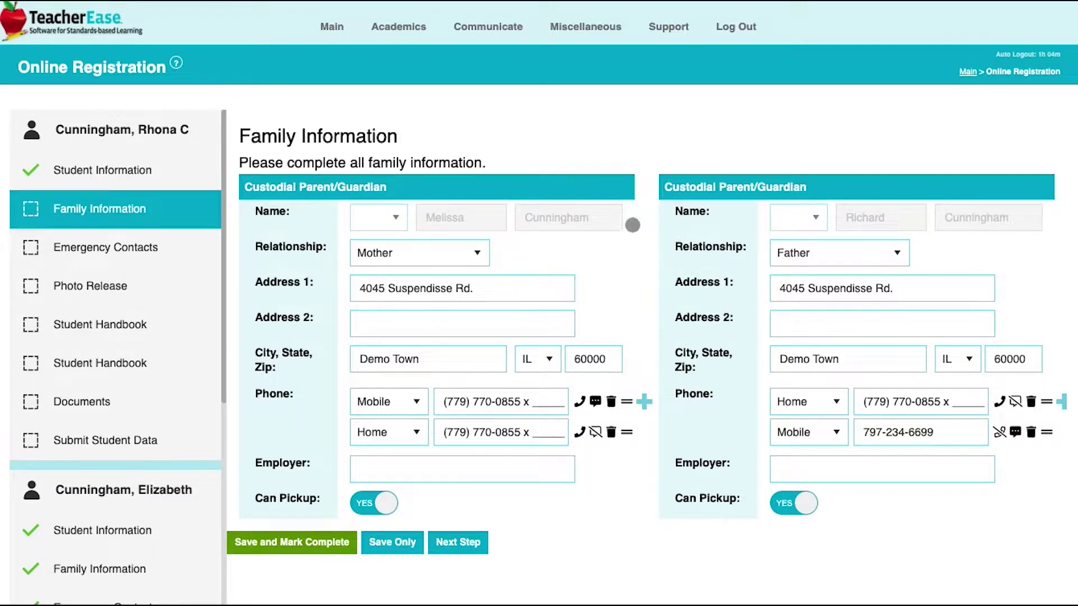
Add a Work phone number for the mother above Home, and save Family Information as complete
click(645, 402)
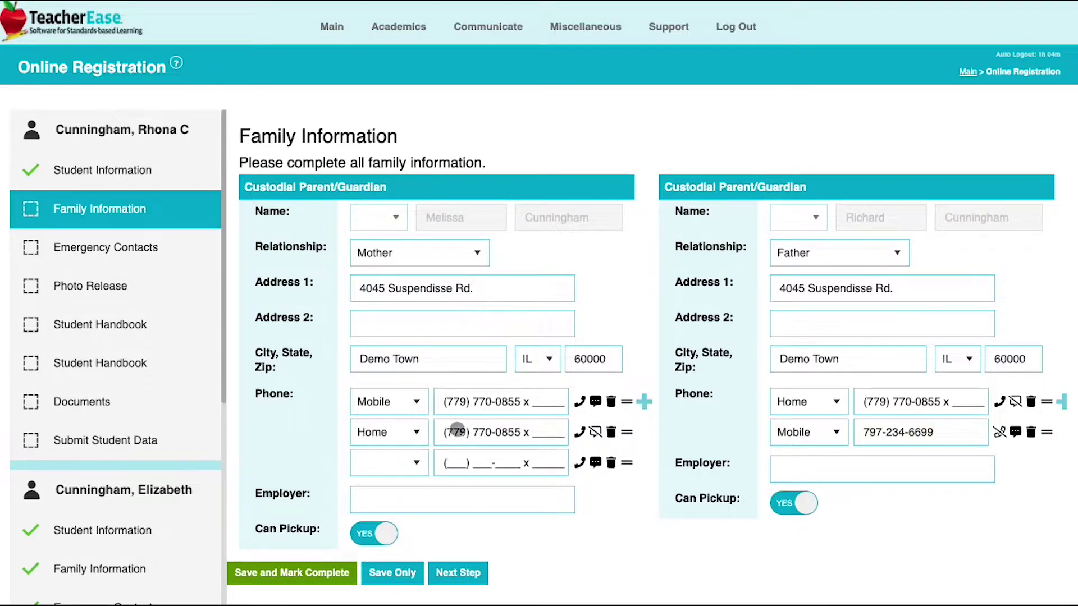
click(414, 462)
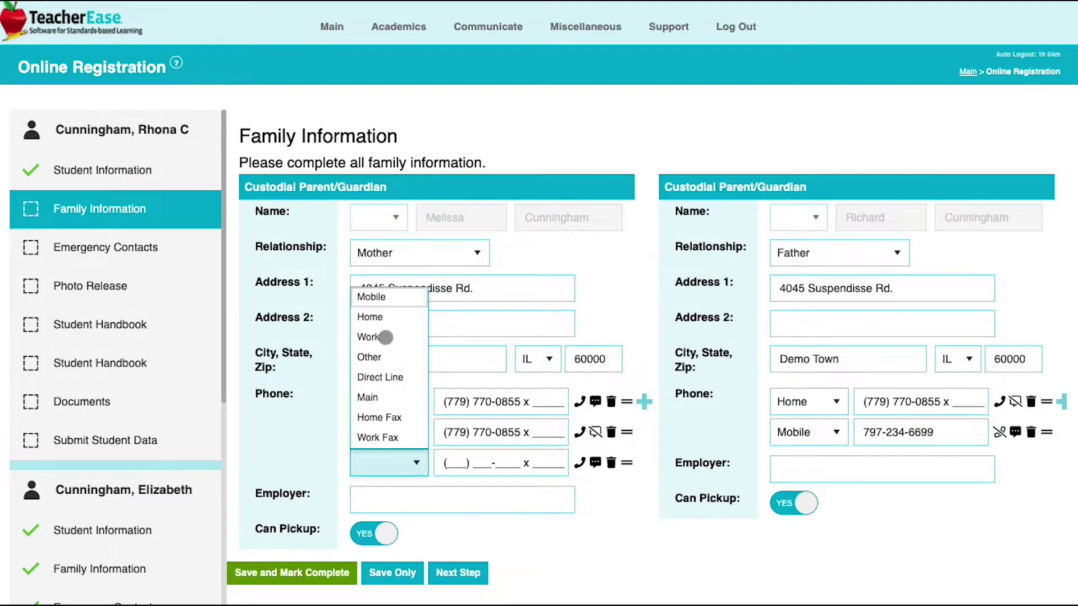
click(385, 337)
click(453, 464)
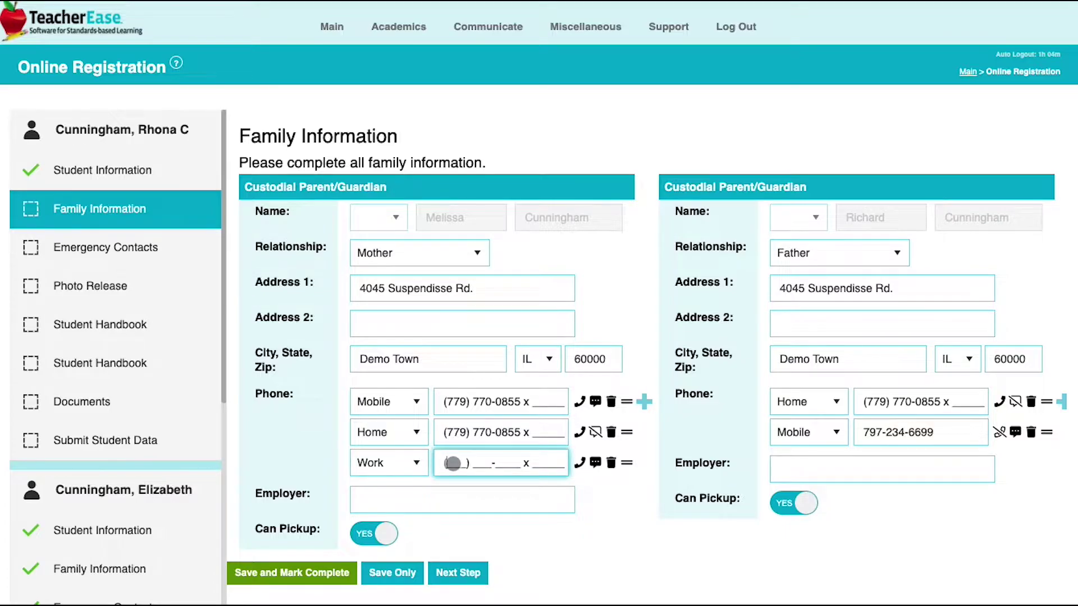
text(1231231234)
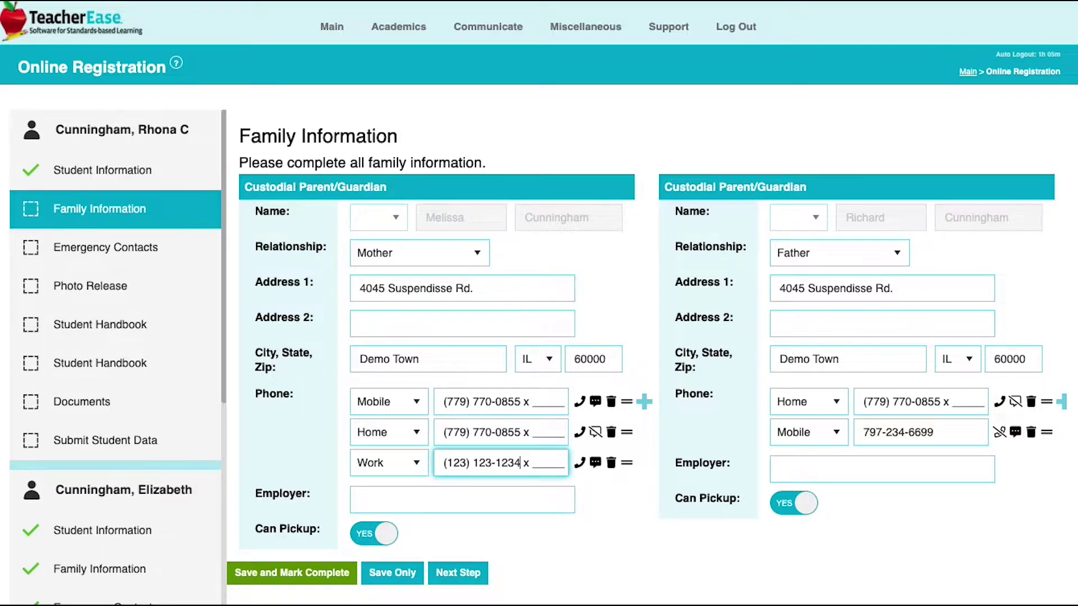
drag(622, 465, 638, 424)
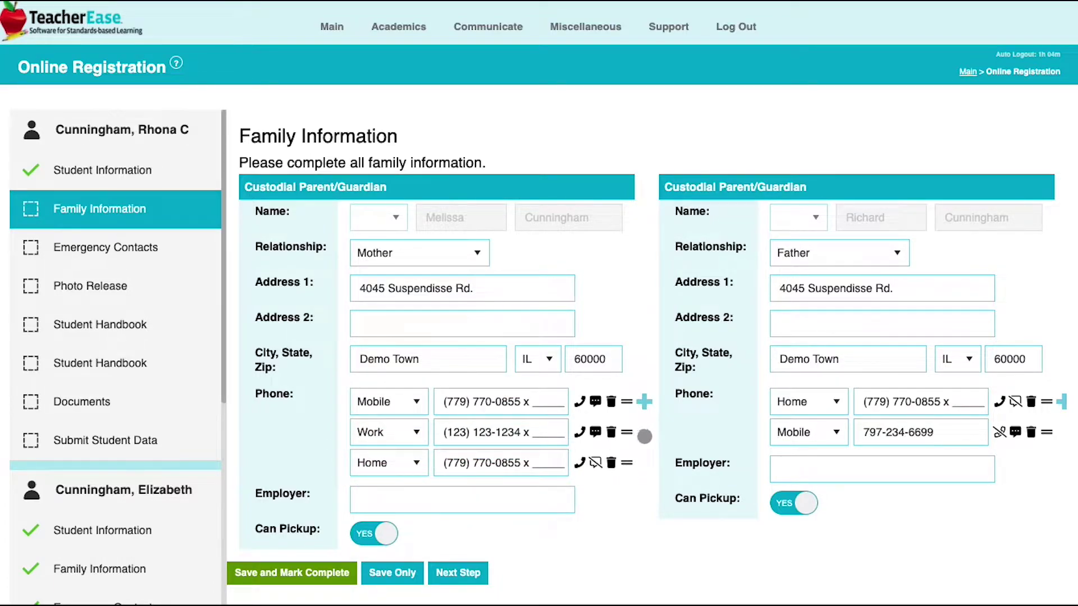
click(336, 576)
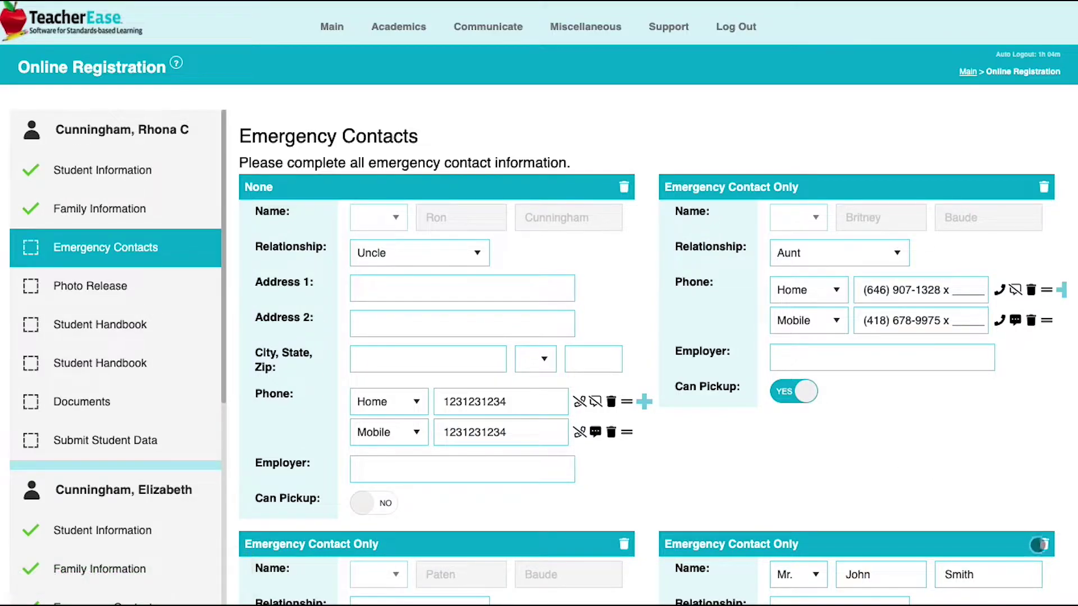
Delete the bottom-right emergency contact card and save Emergency Contacts as complete
click(1043, 545)
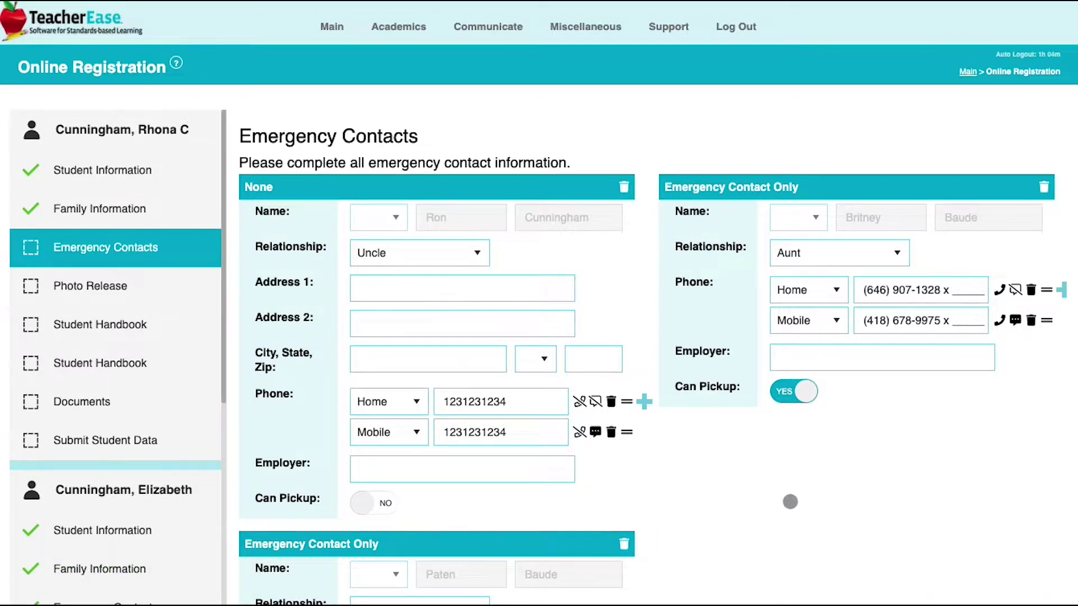
scroll(790, 501, down, 3)
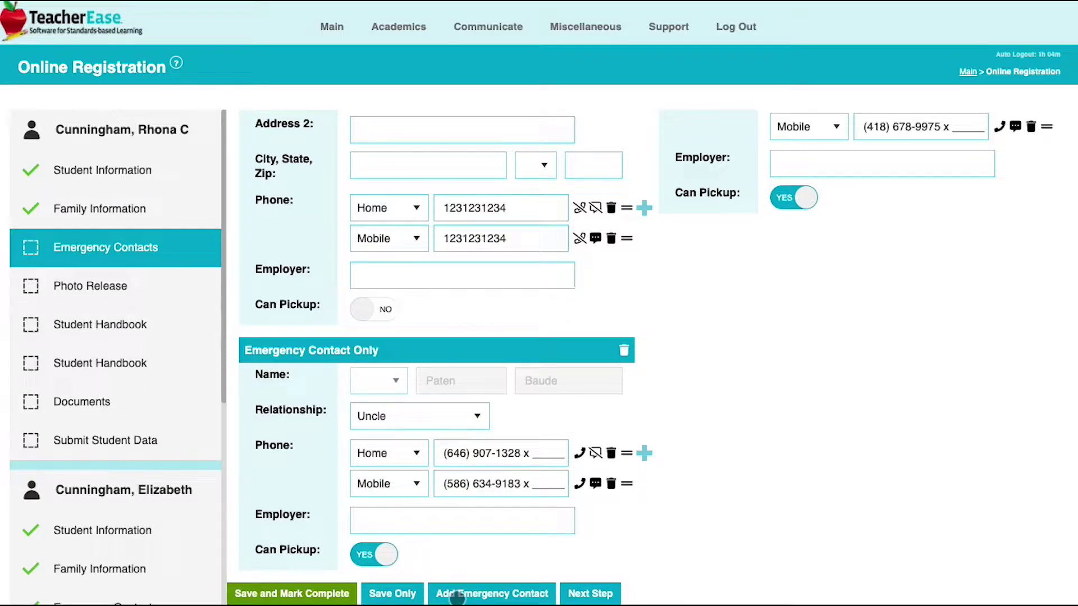
click(292, 594)
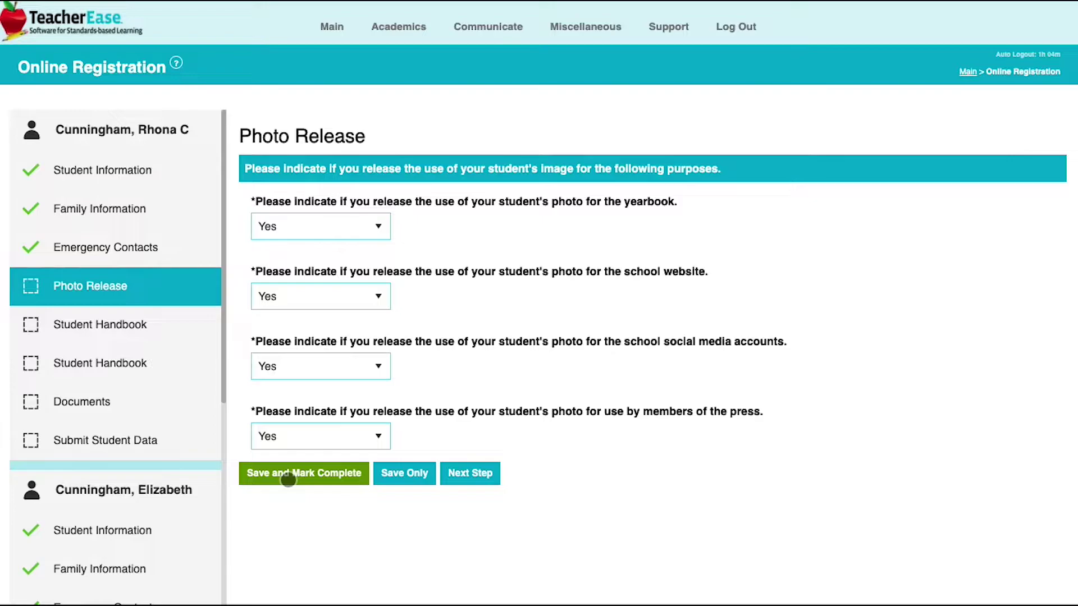
Mark Photo Release and Student Handbook complete, then move past the handbook download and Documents pages
click(288, 479)
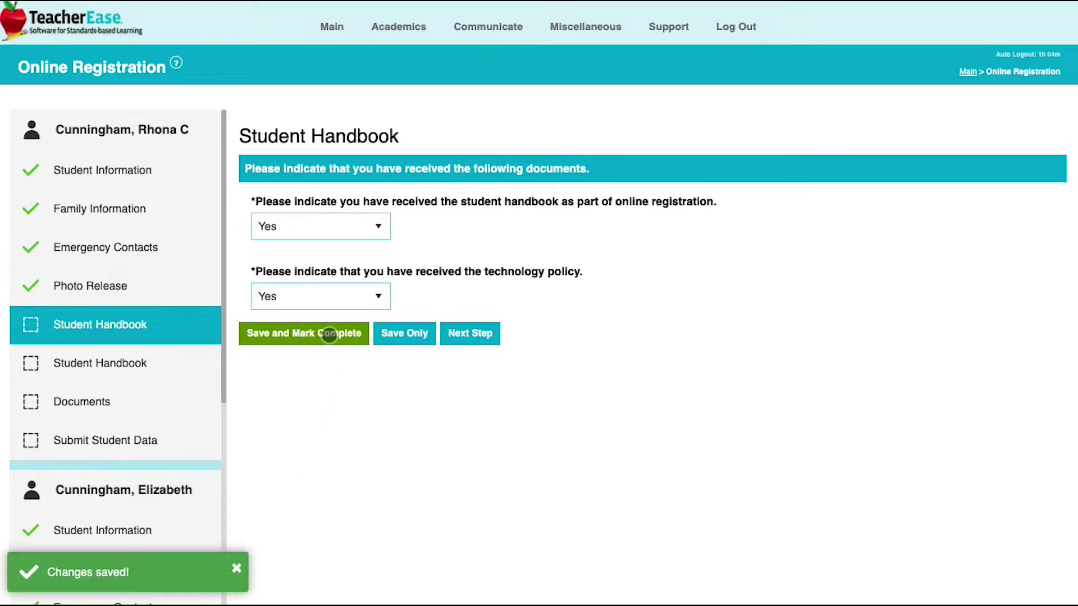
click(329, 335)
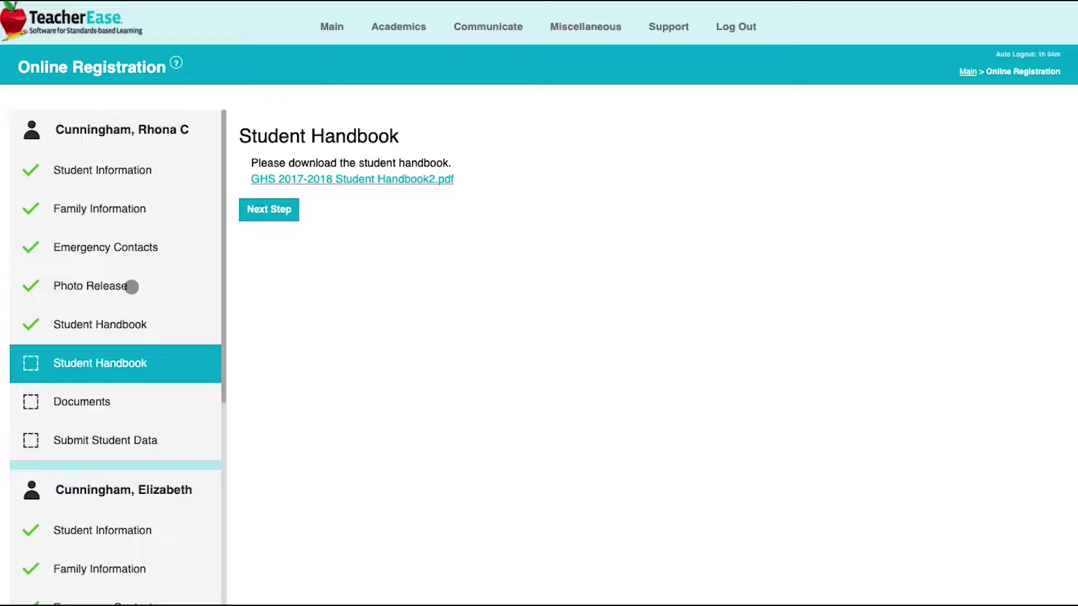
click(280, 214)
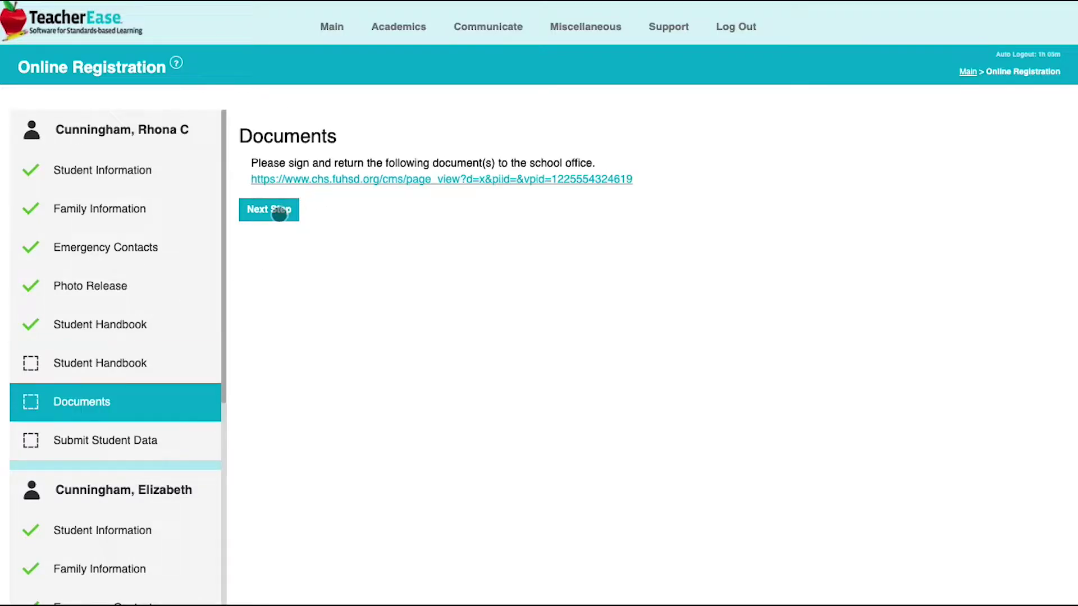
click(279, 214)
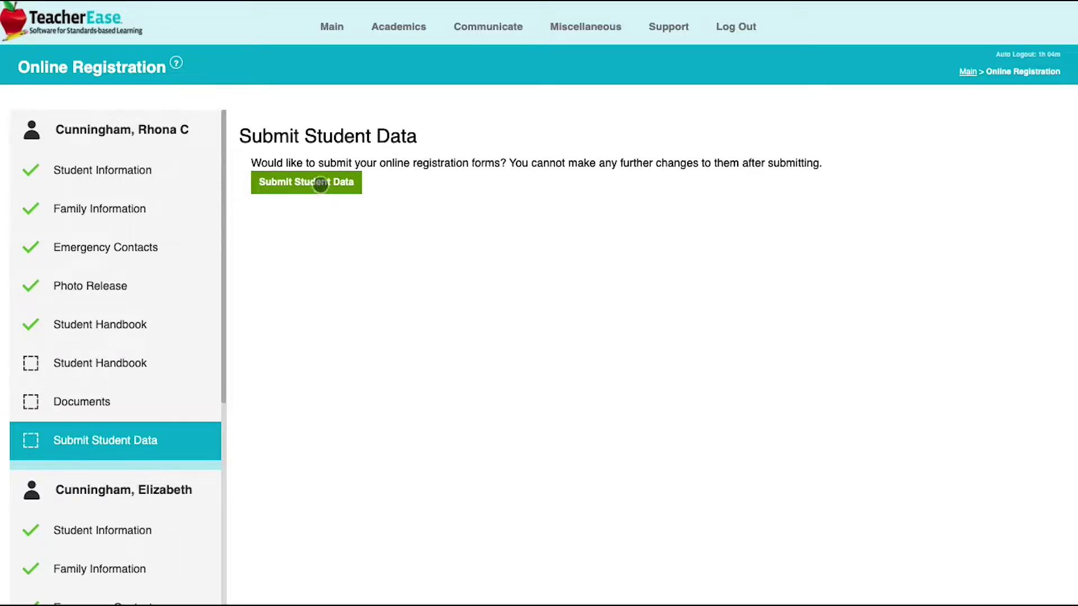
Submit the student data forms, then open the Finalize step from the sidebar
click(320, 184)
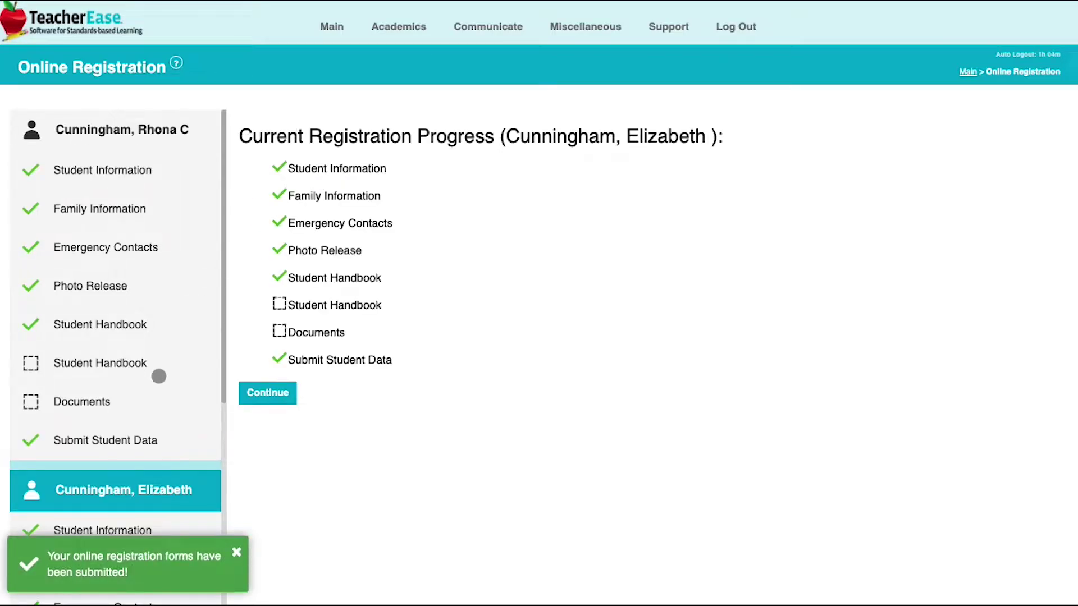
scroll(157, 374, down, 2)
scroll(159, 376, down, 3)
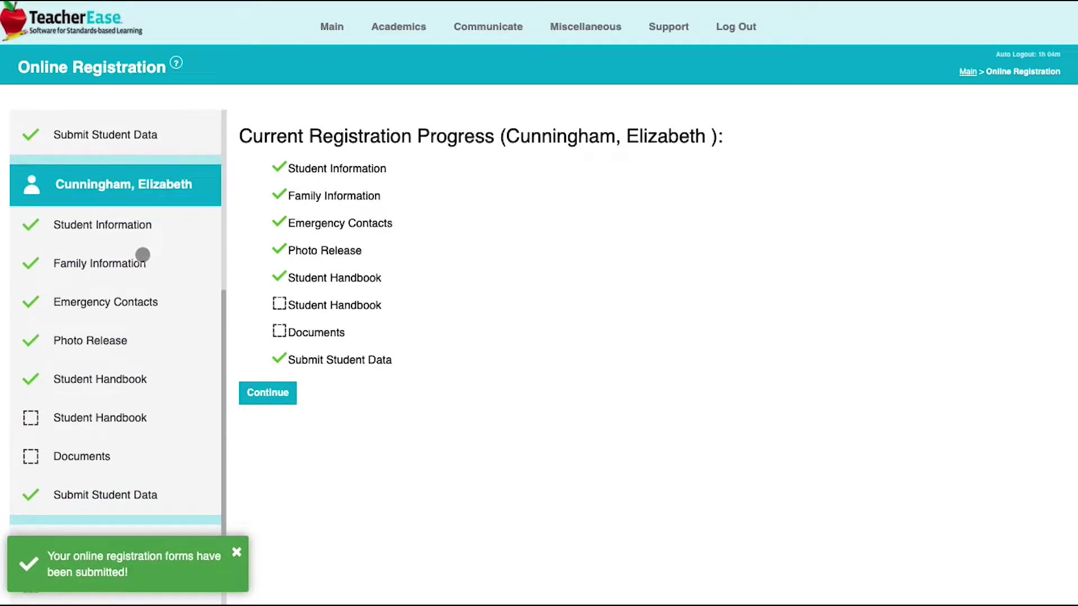
scroll(144, 344, down, 1)
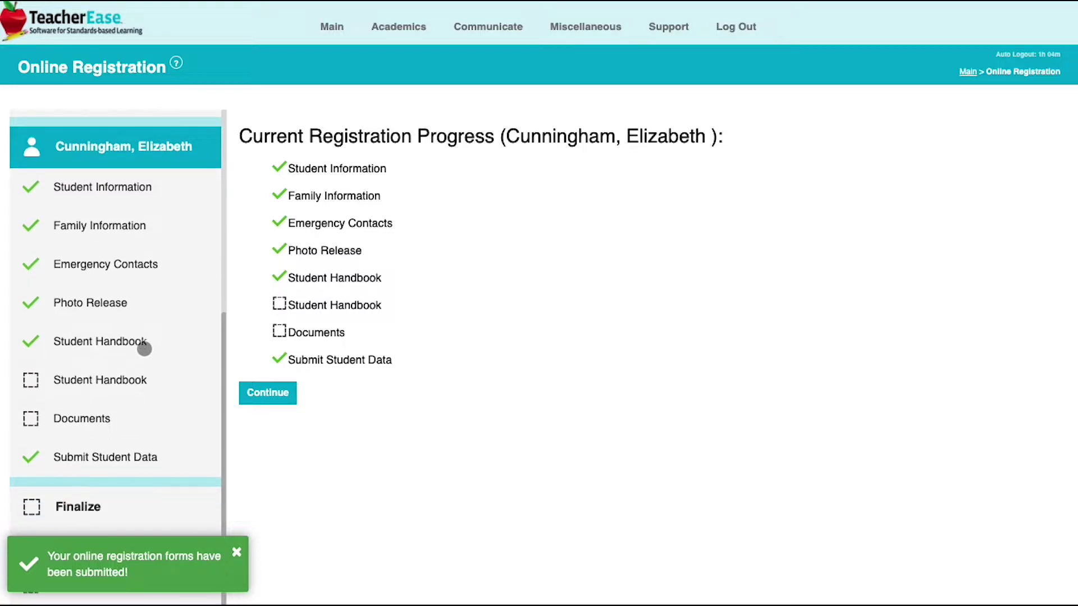
click(112, 506)
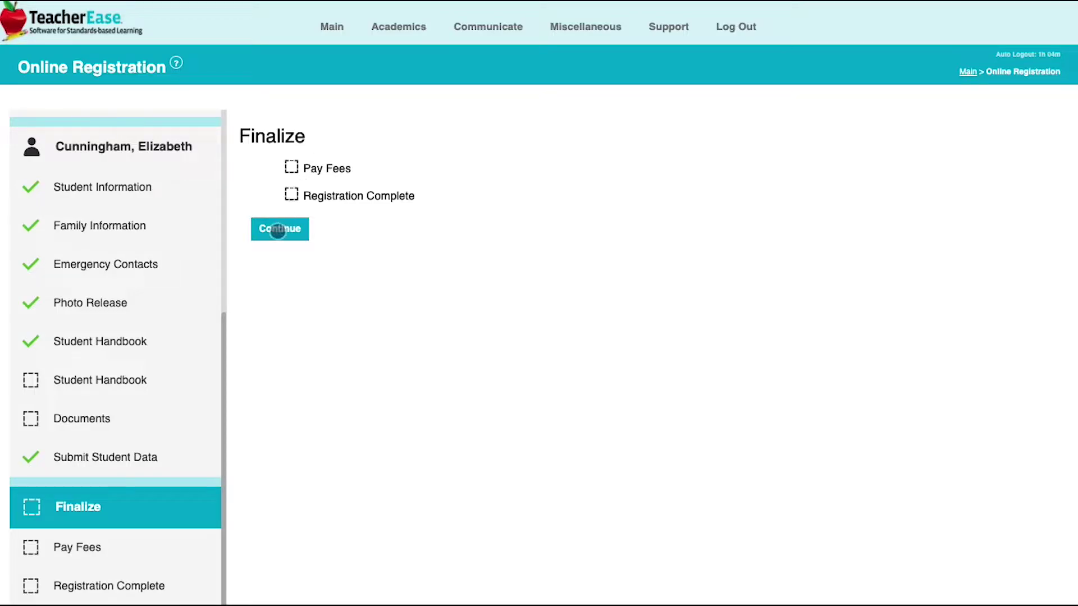
Open Pay Fees and add the Yearbook ES fee for both students
click(279, 229)
click(276, 214)
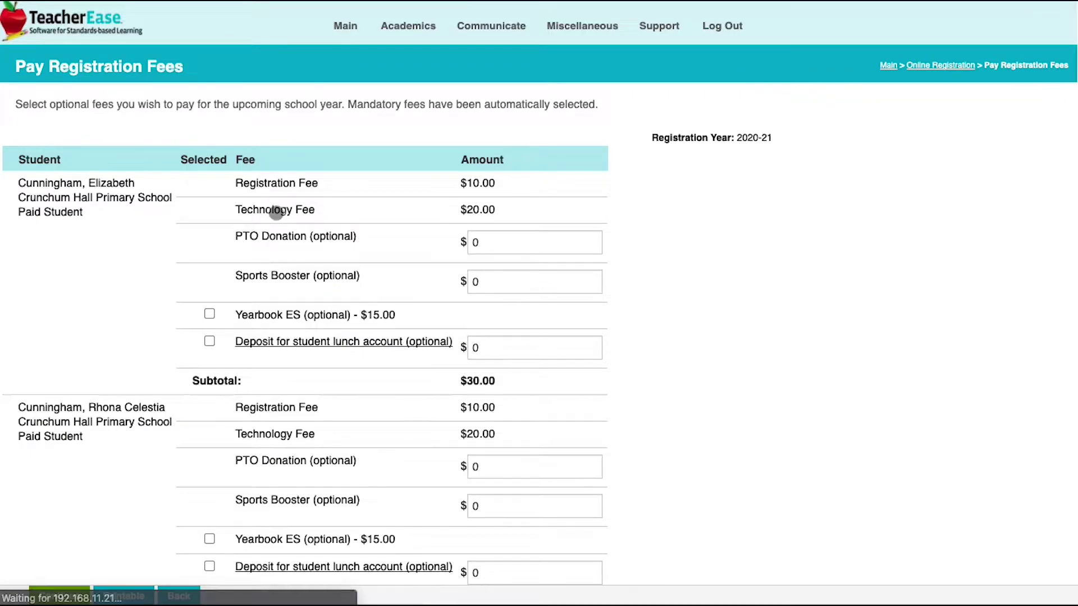
scroll(276, 212, down, 1)
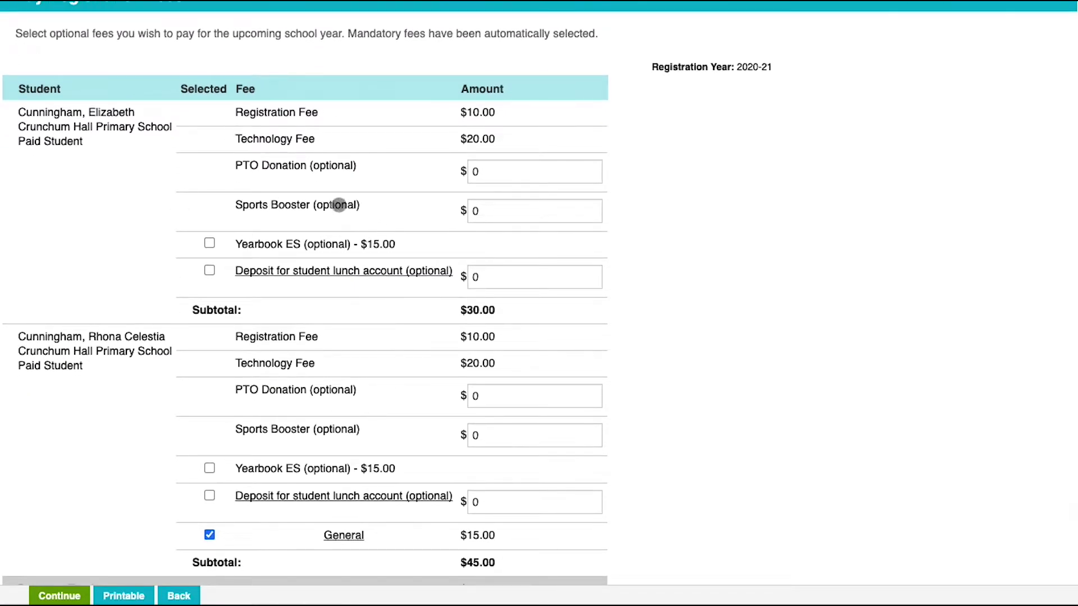
click(210, 244)
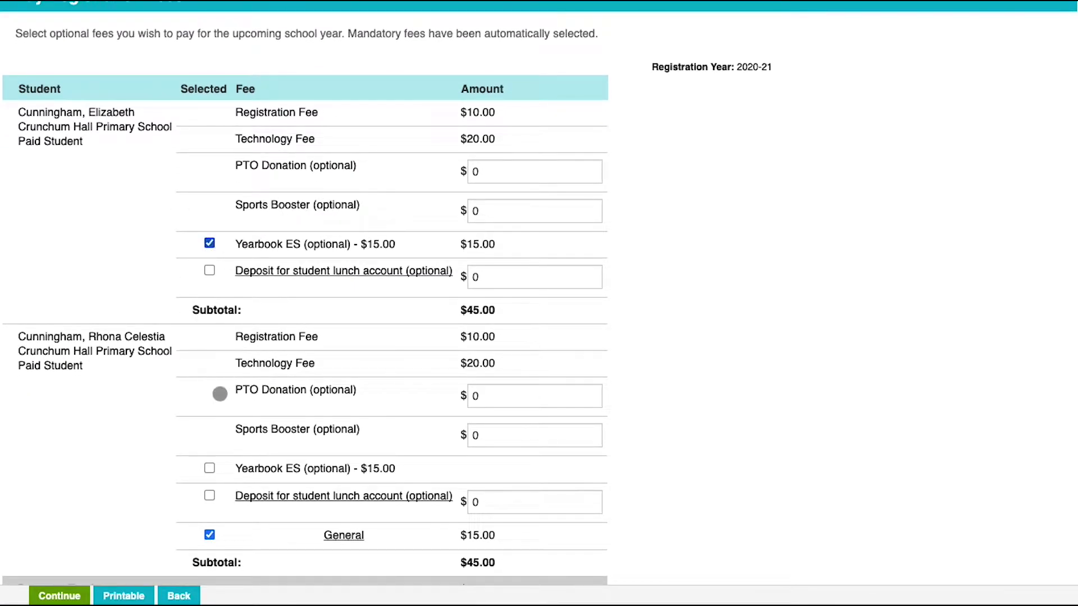
click(208, 464)
Proceed with the $105.00 total, return to fee selection, then complete the registration
scroll(361, 393, down, 2)
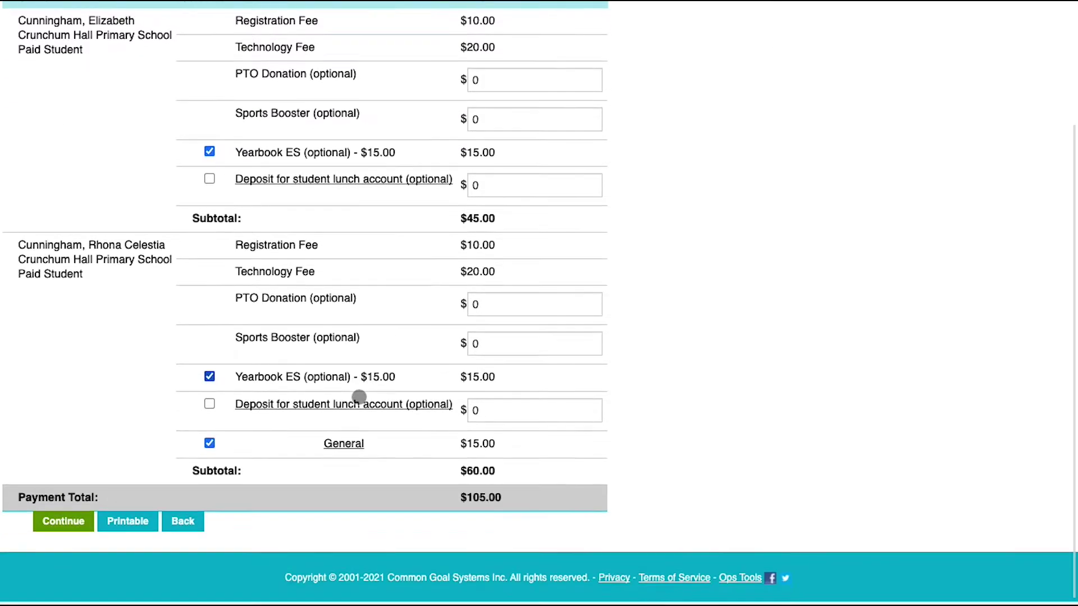
click(54, 527)
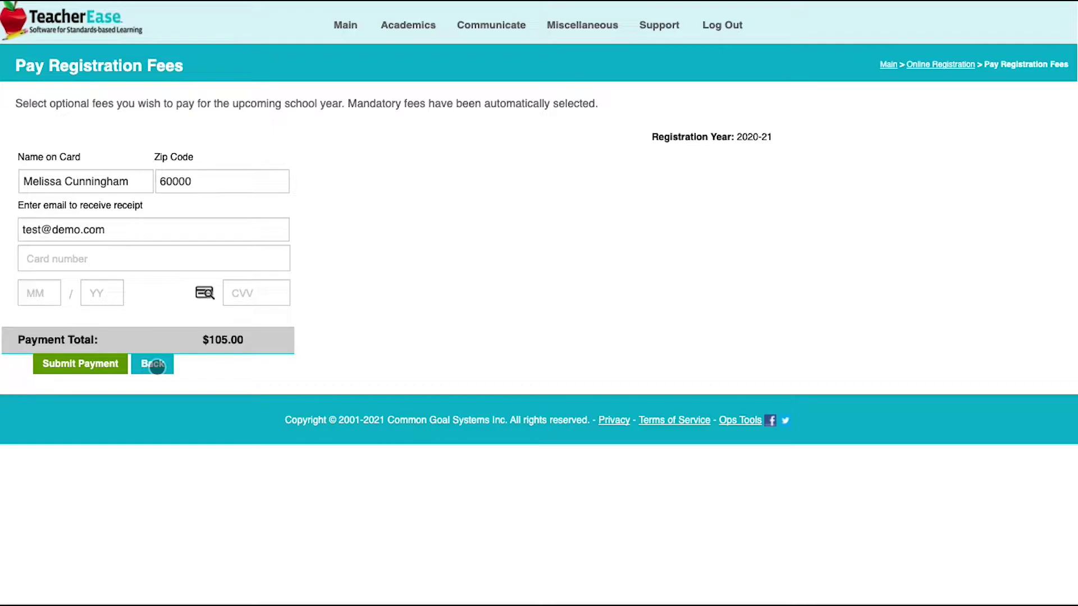
click(153, 365)
scroll(156, 366, down, 3)
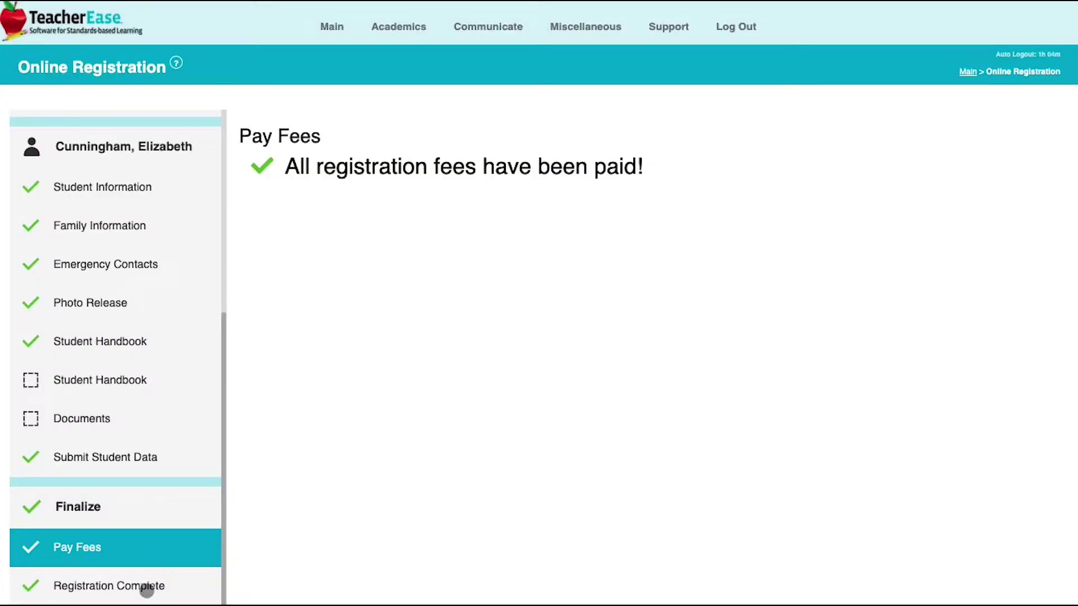
click(145, 586)
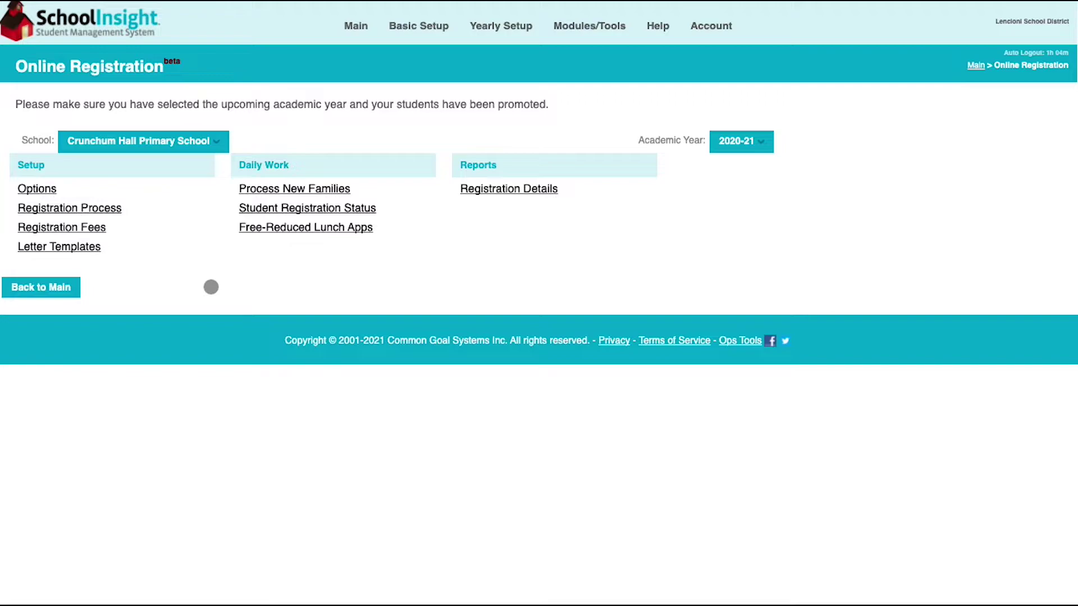
Open Registration Process under Setup to list the eight 2020-21 registration steps
click(96, 207)
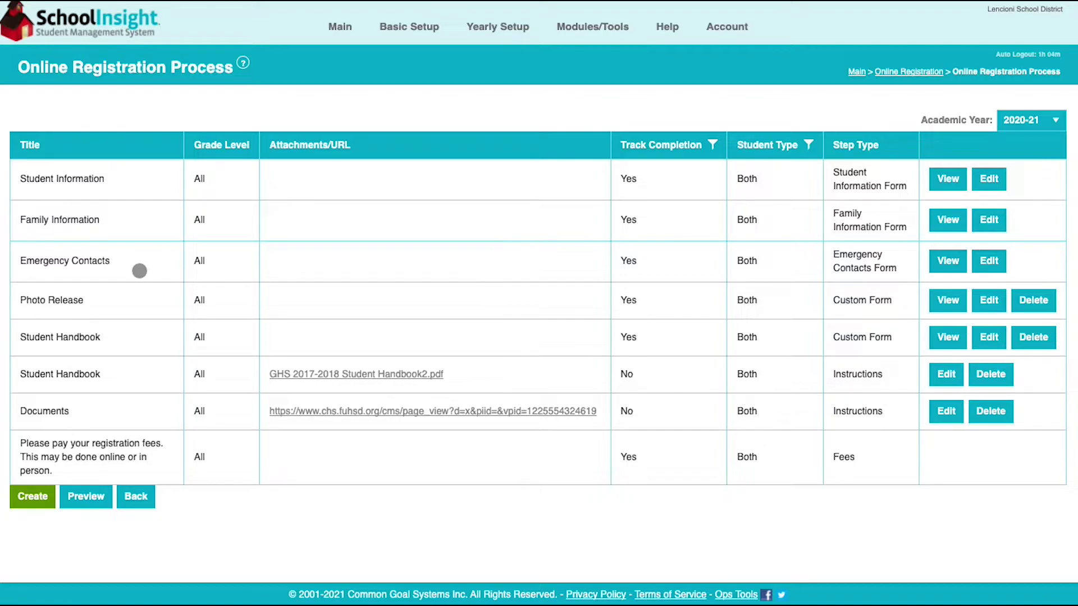
click(86, 499)
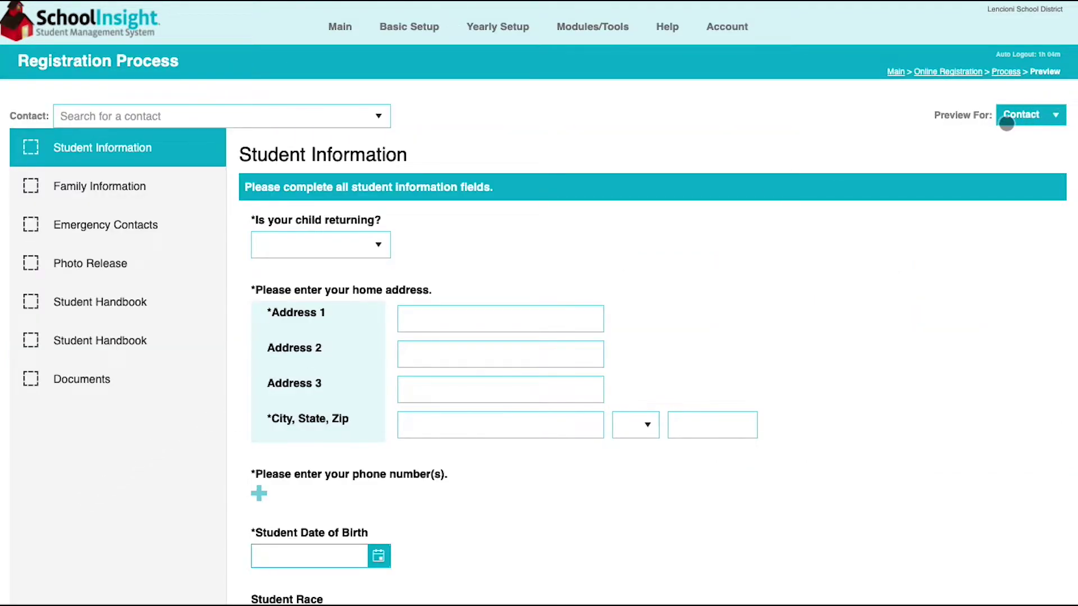
click(232, 120)
text(meli)
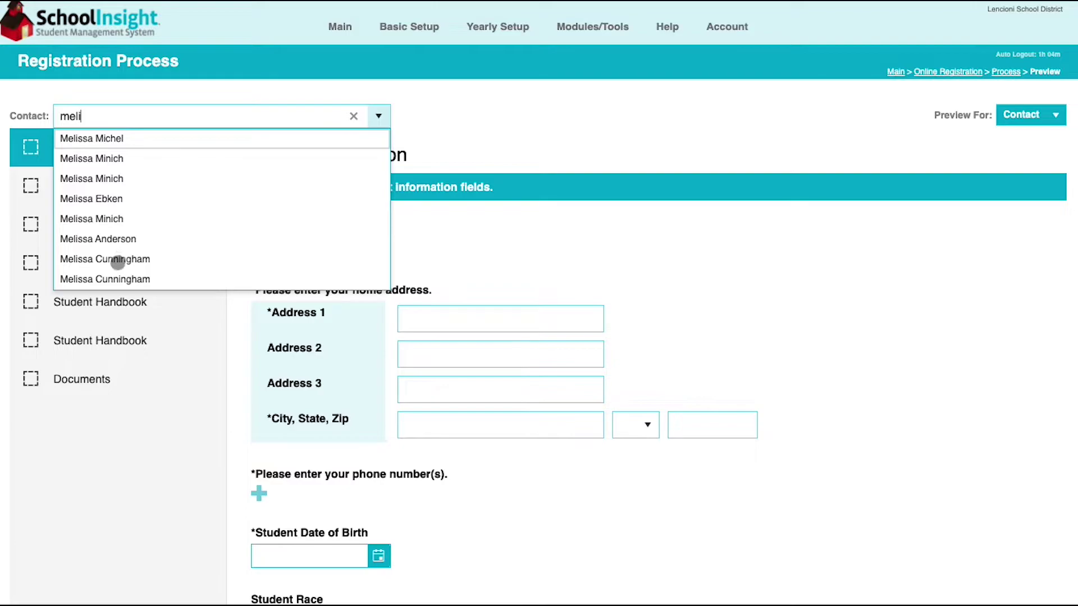
click(109, 279)
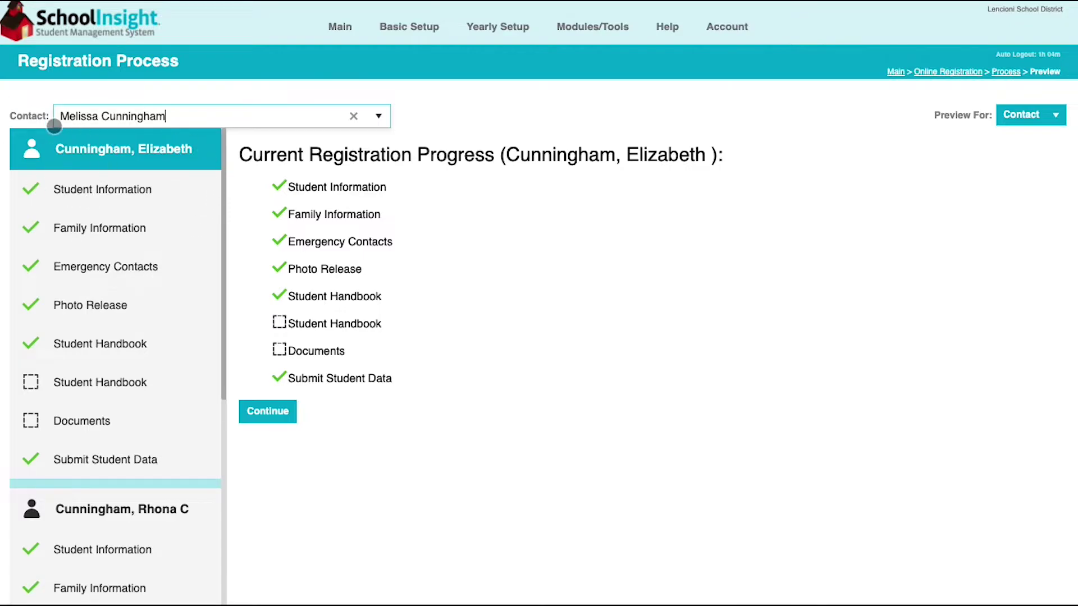
scroll(106, 296, down, 1)
scroll(106, 295, down, 5)
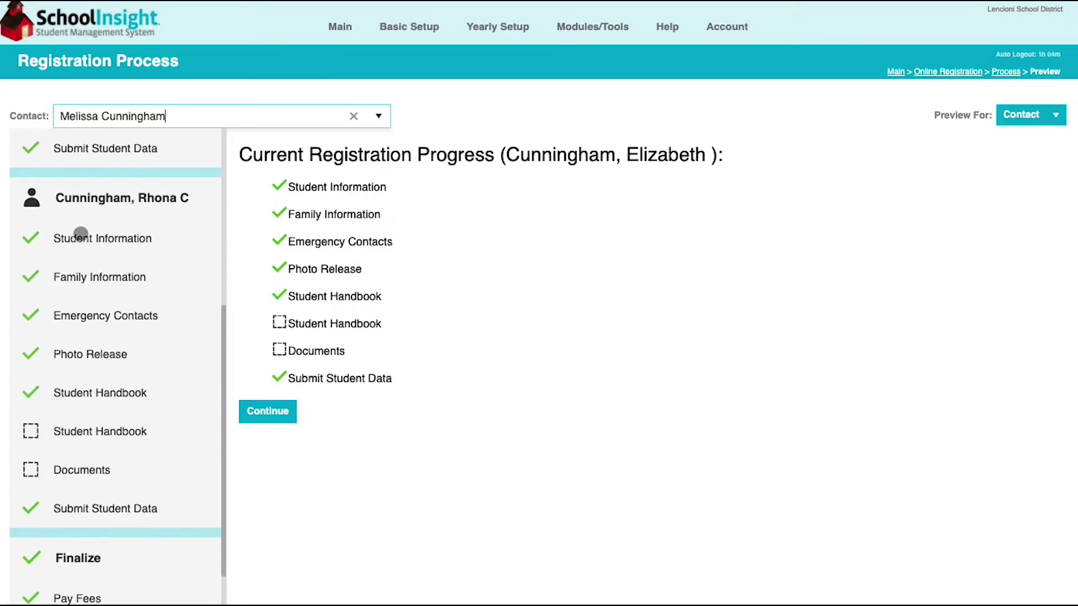
scroll(115, 313, up, 5)
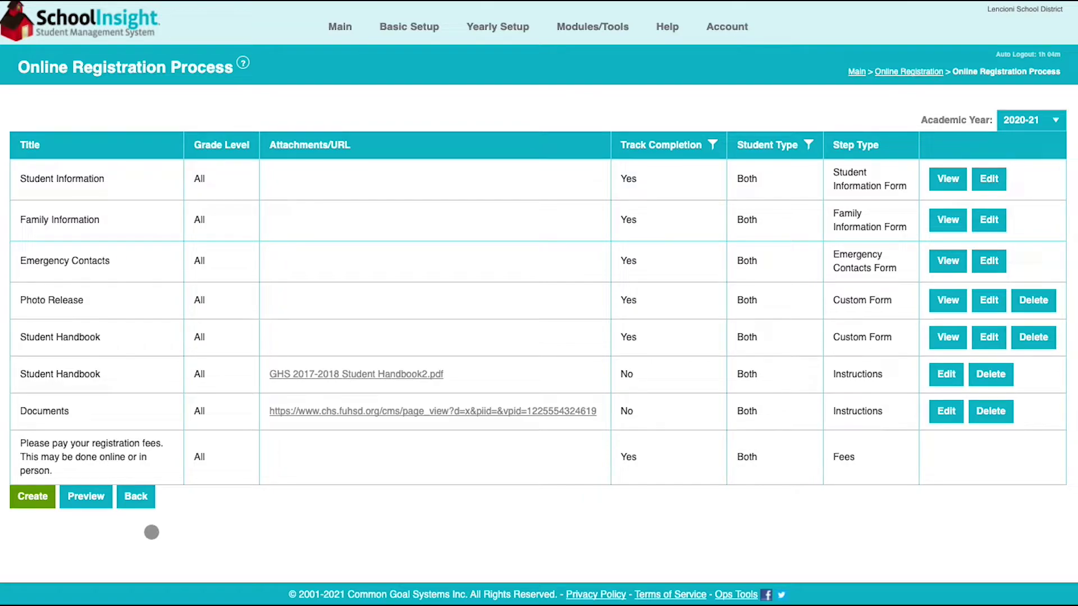
Start a new registration step, then back out of the form without saving
click(32, 498)
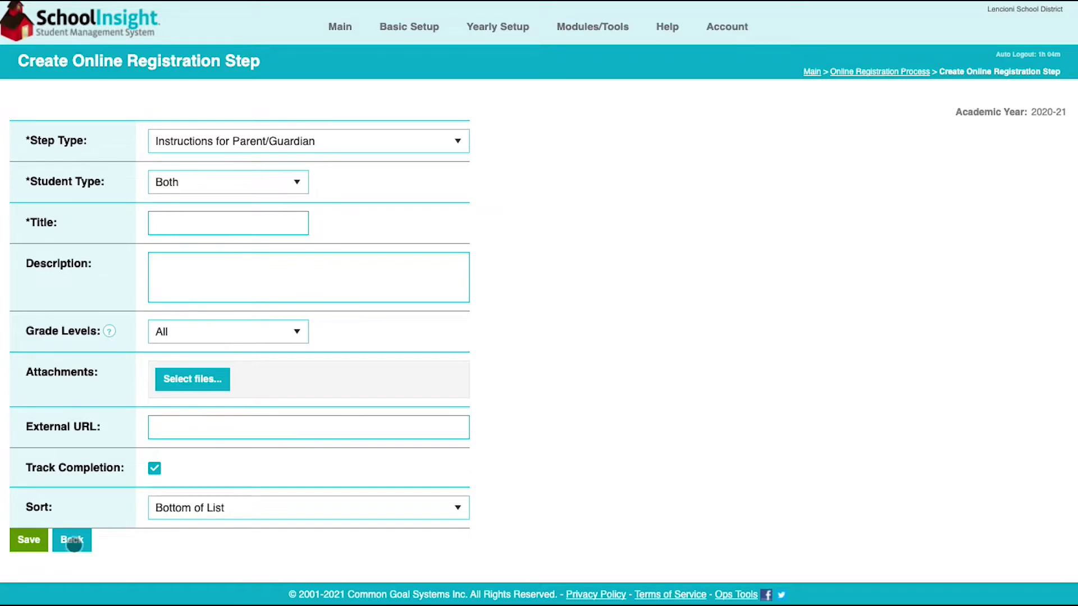
click(72, 543)
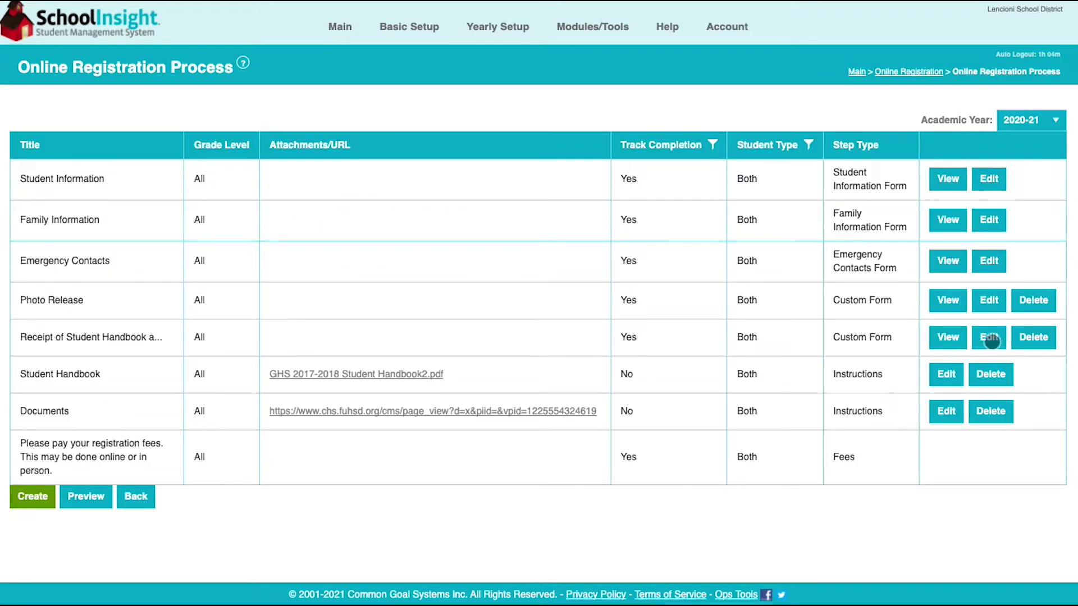
Retitle the 'Receipt of Student Handbook…' custom form step to 'Student Handbook' and save it
click(989, 338)
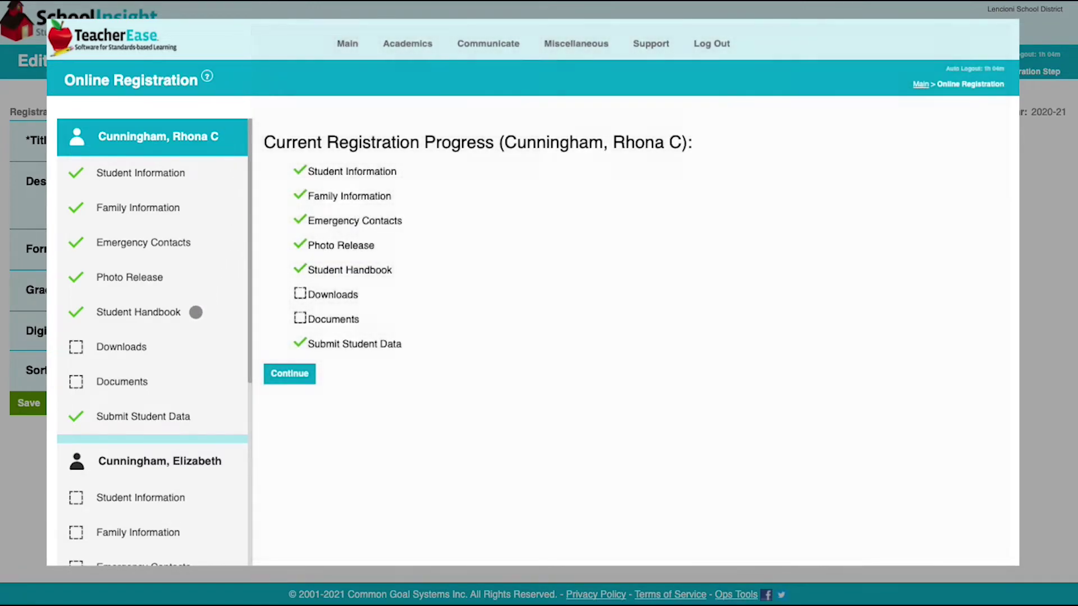
click(195, 313)
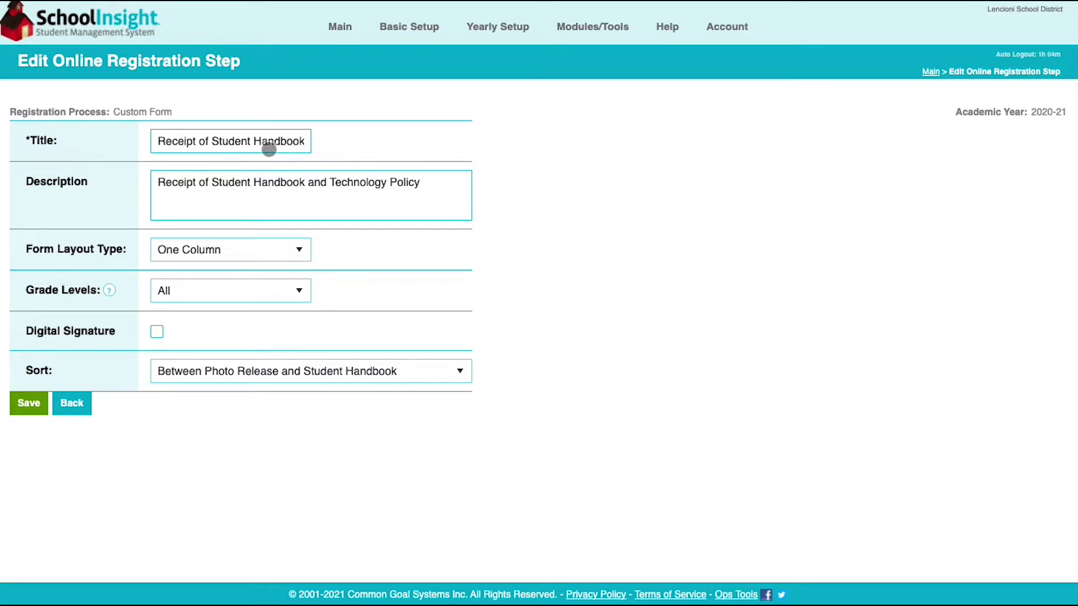
click(268, 142)
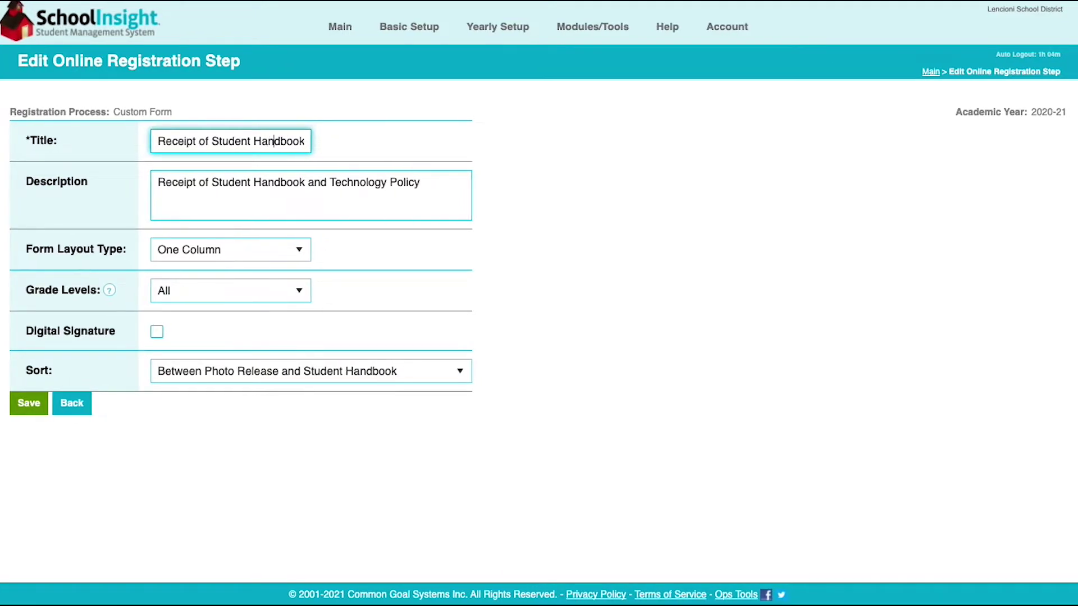
key(Right)
key(Right)
key(Right)
key(Right)
key(Right)
key(Right)
text(and)
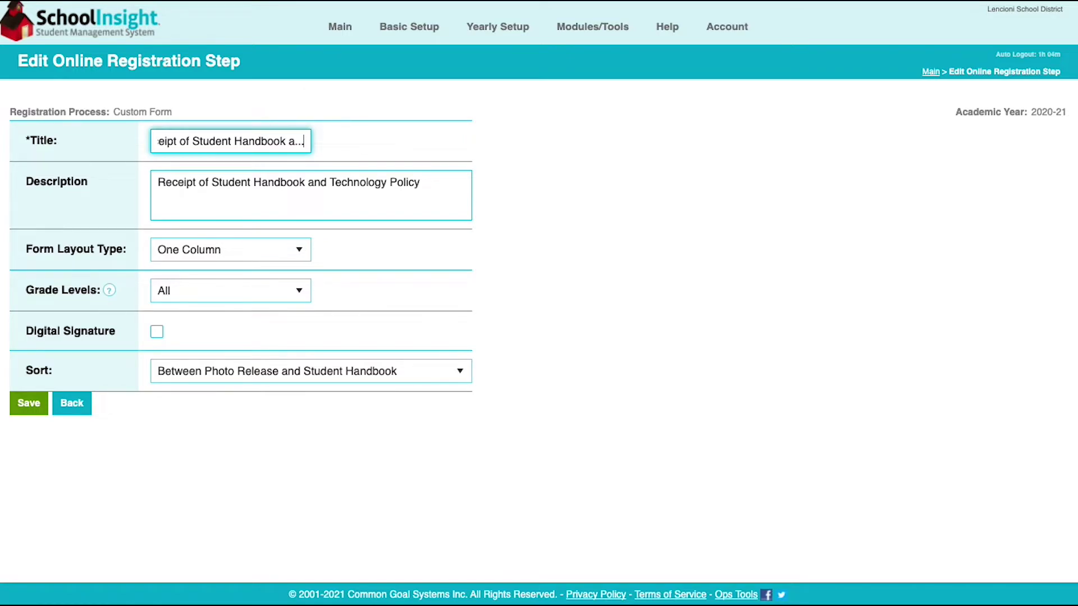
key(BackSpace)
key(BackSpace)
key(BackSpace)
key(BackSpace)
key(BackSpace)
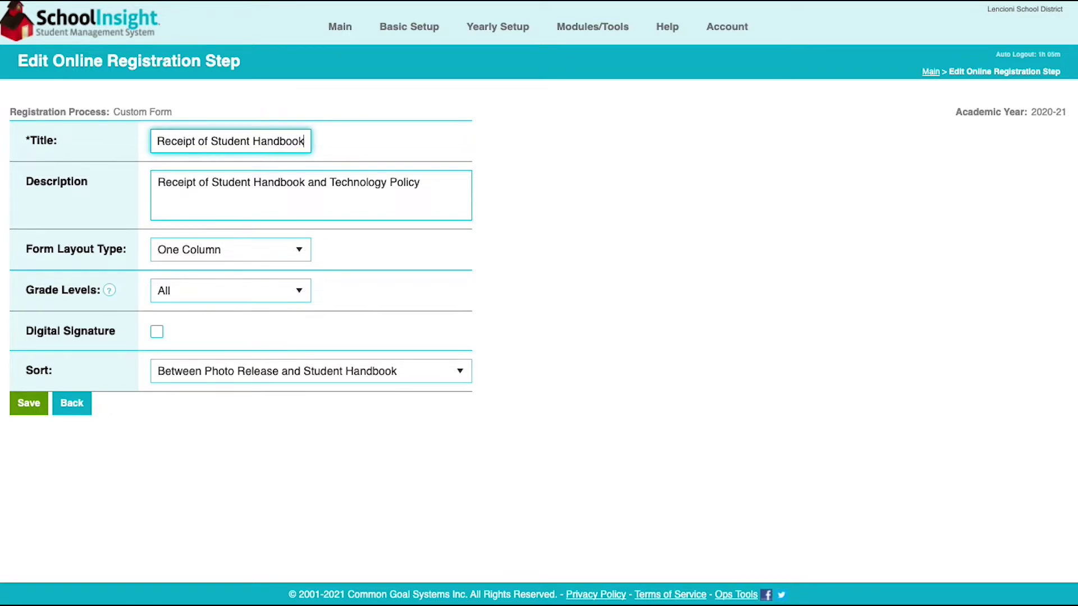
text(k)
click(266, 142)
key(Left)
key(Left)
key(Left)
key(Left)
key(super+BackSpace)
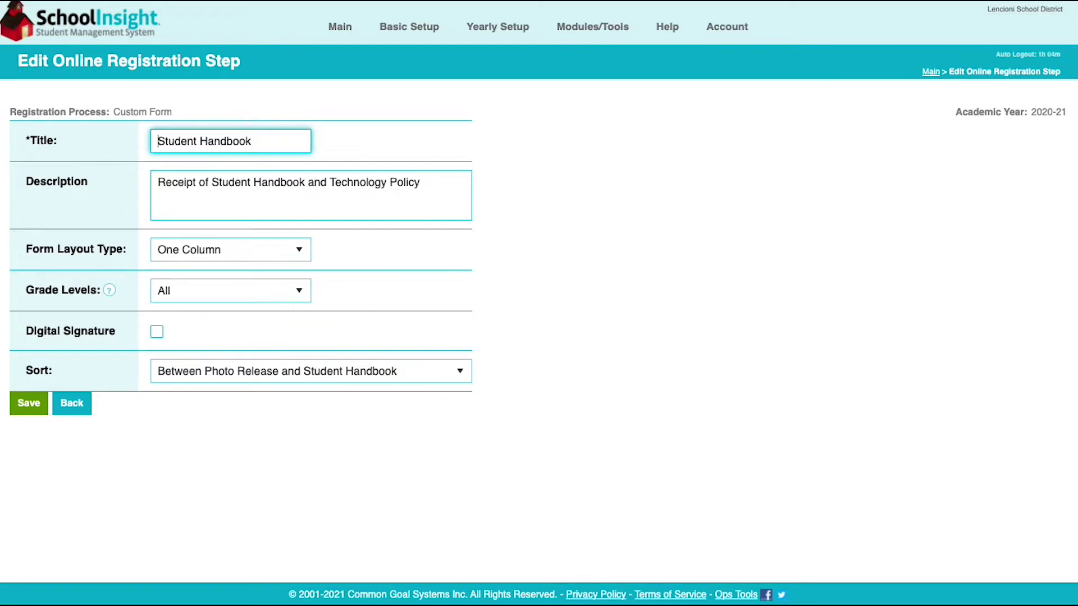
click(571, 261)
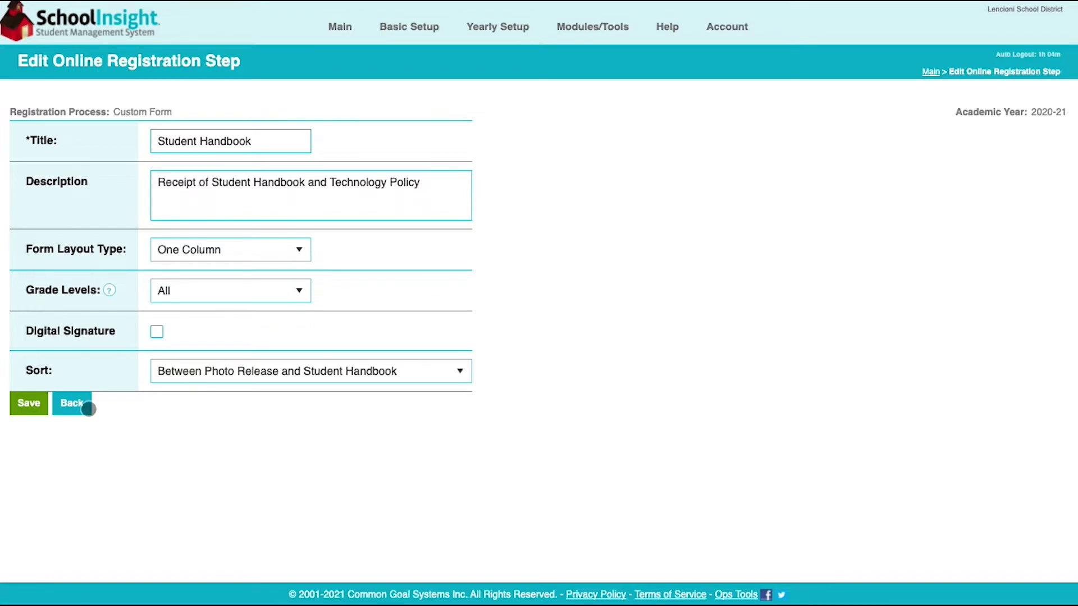
click(29, 404)
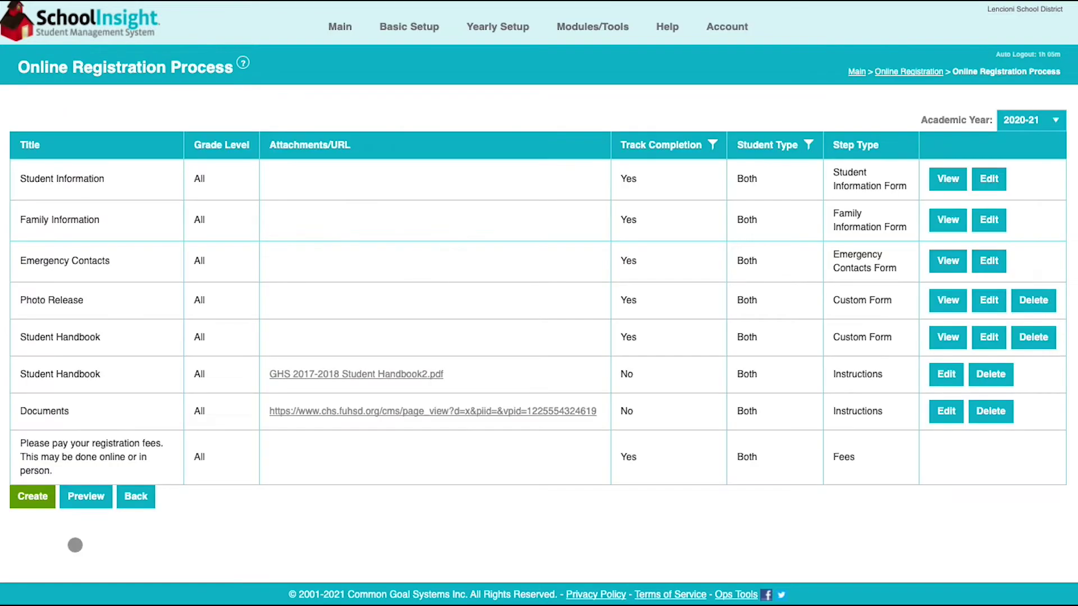
Open the Student Information form's field list, preview the new-field form, and come back without saving
click(952, 183)
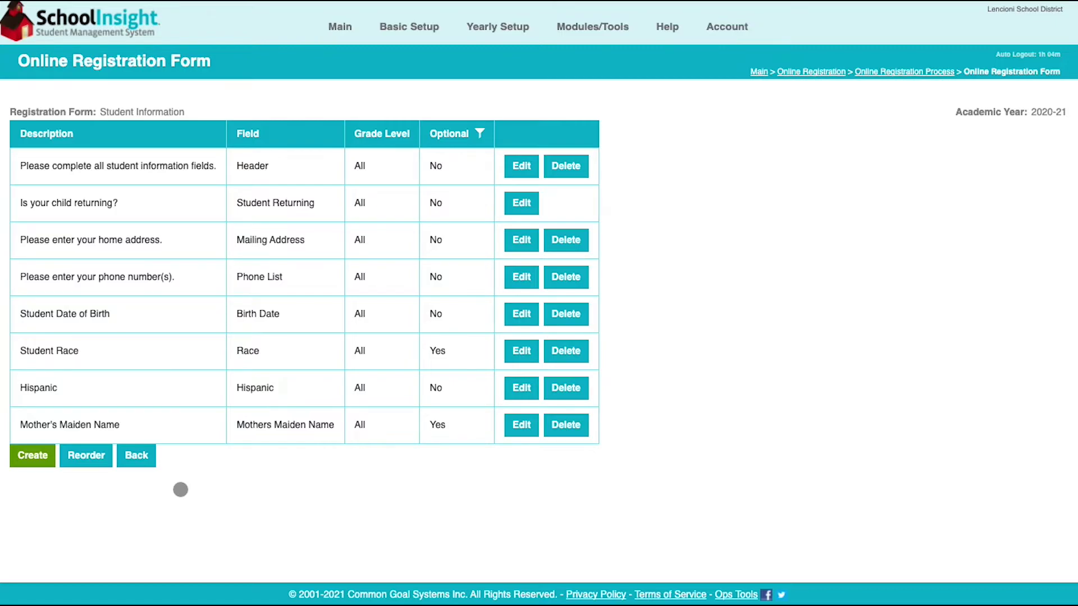
click(33, 455)
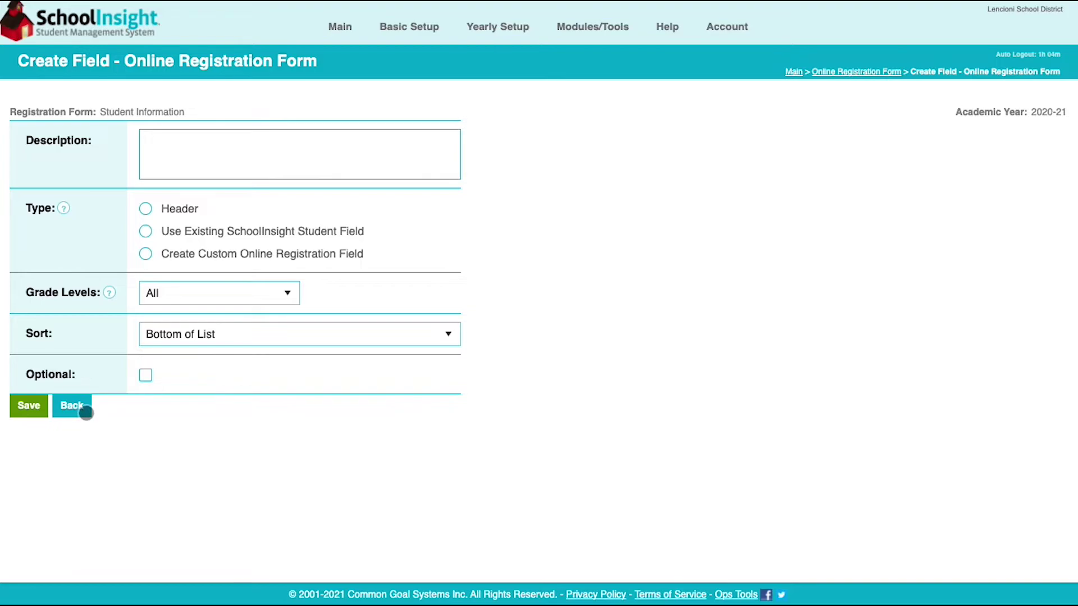
click(73, 405)
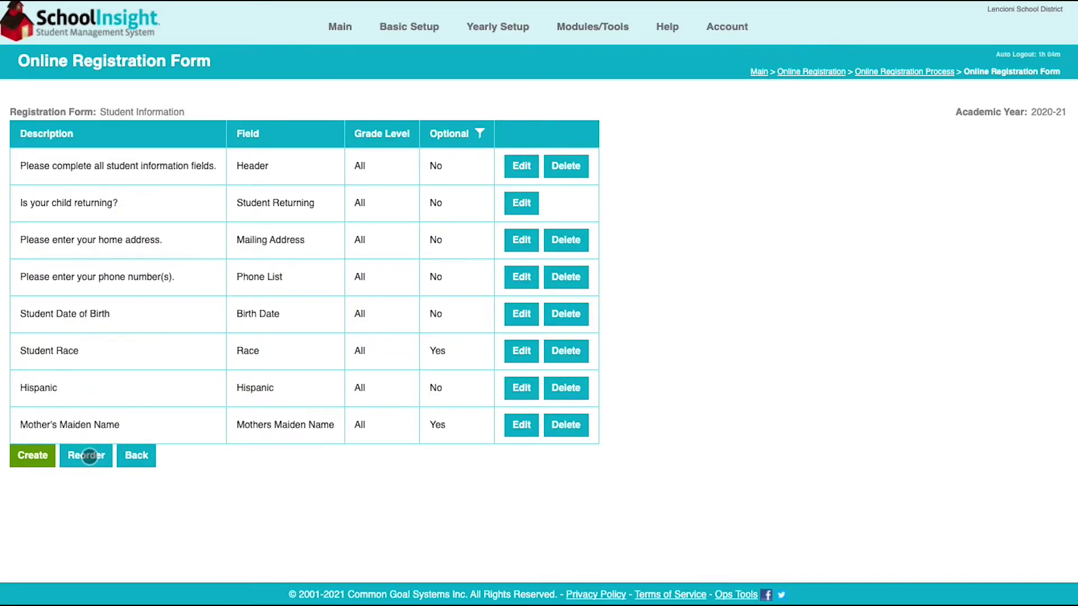
Drag 'Is your child returning?' into second place on Student Information, save the order, and return to the steps list
click(87, 455)
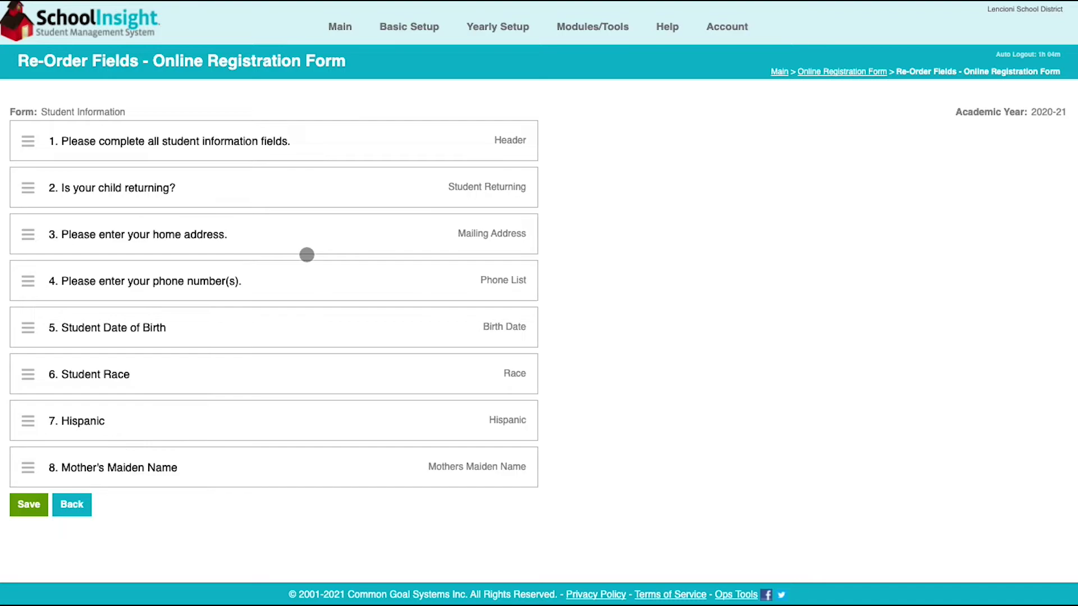
mouse_move(29, 232)
mouse_down()
mouse_move(31, 146)
mouse_move(28, 233)
mouse_move(33, 219)
mouse_up()
click(25, 507)
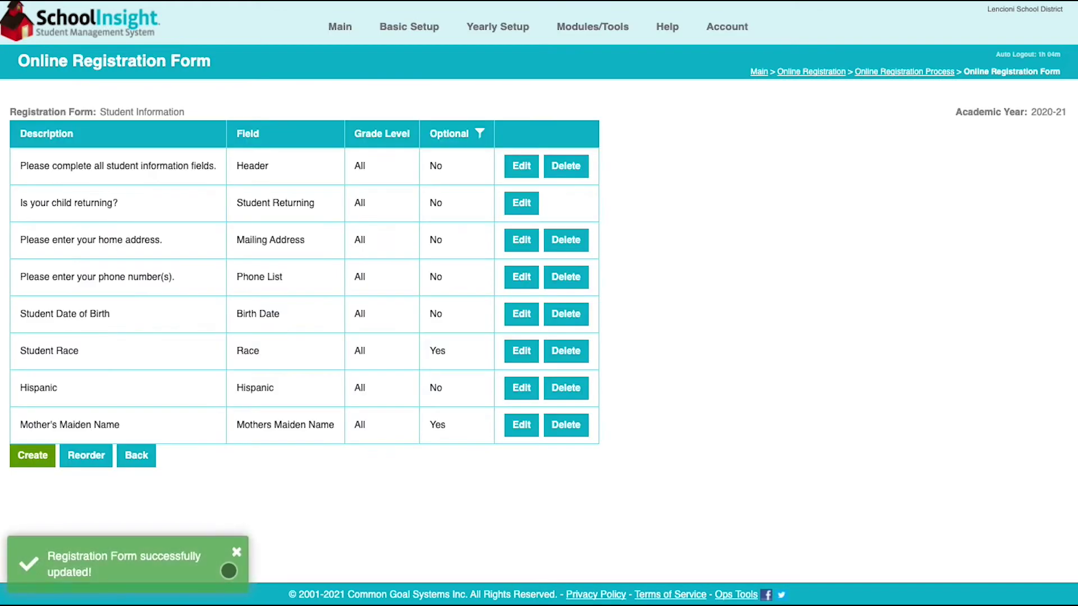
click(229, 571)
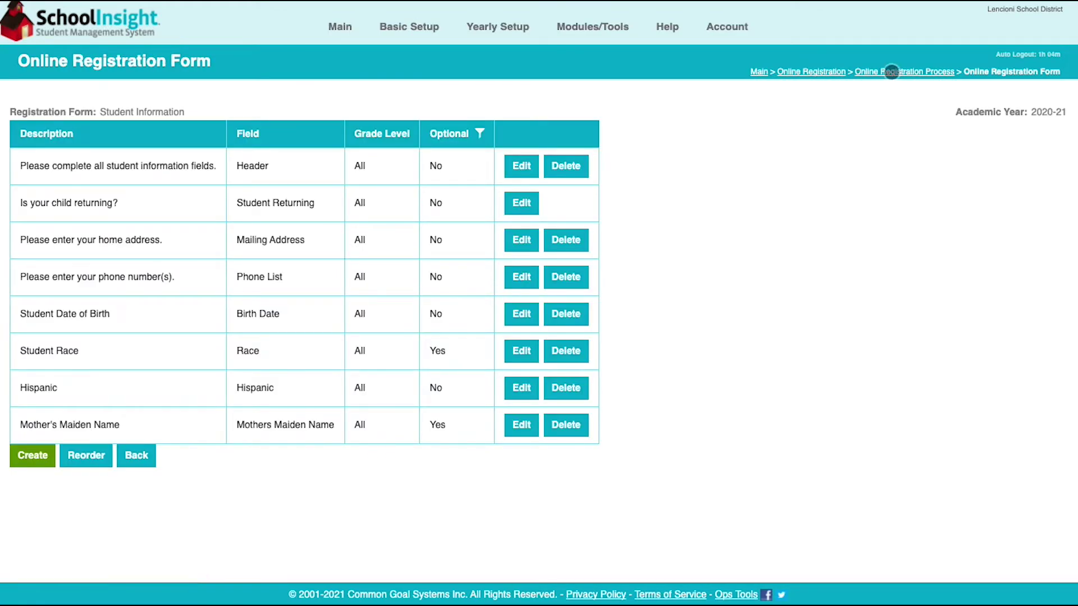
click(891, 71)
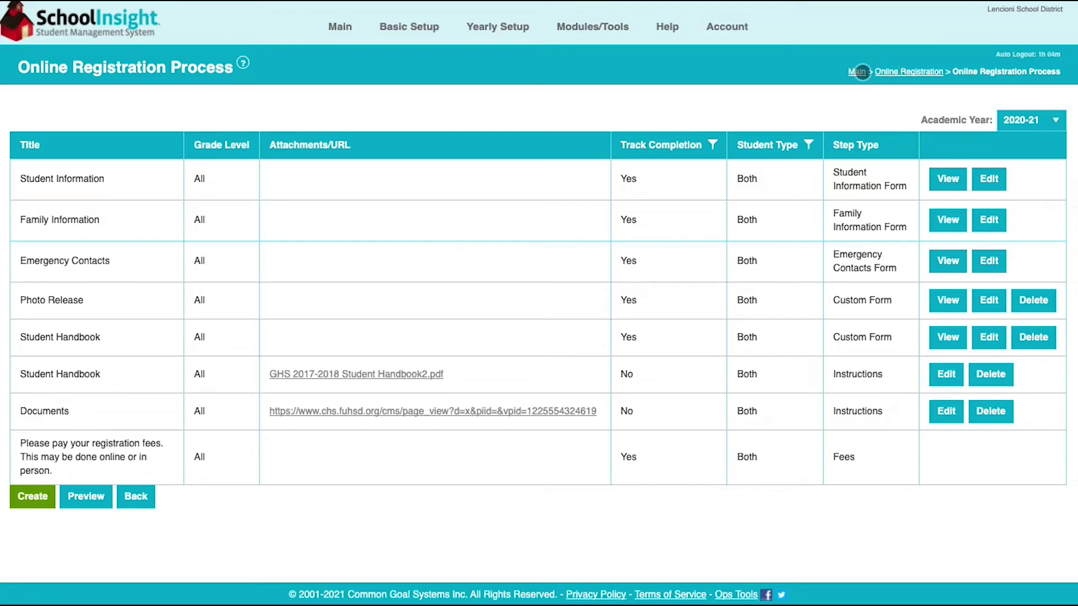
Open the registration Options and try Automatically Approve Submitted Forms = No, then leave without saving
click(891, 72)
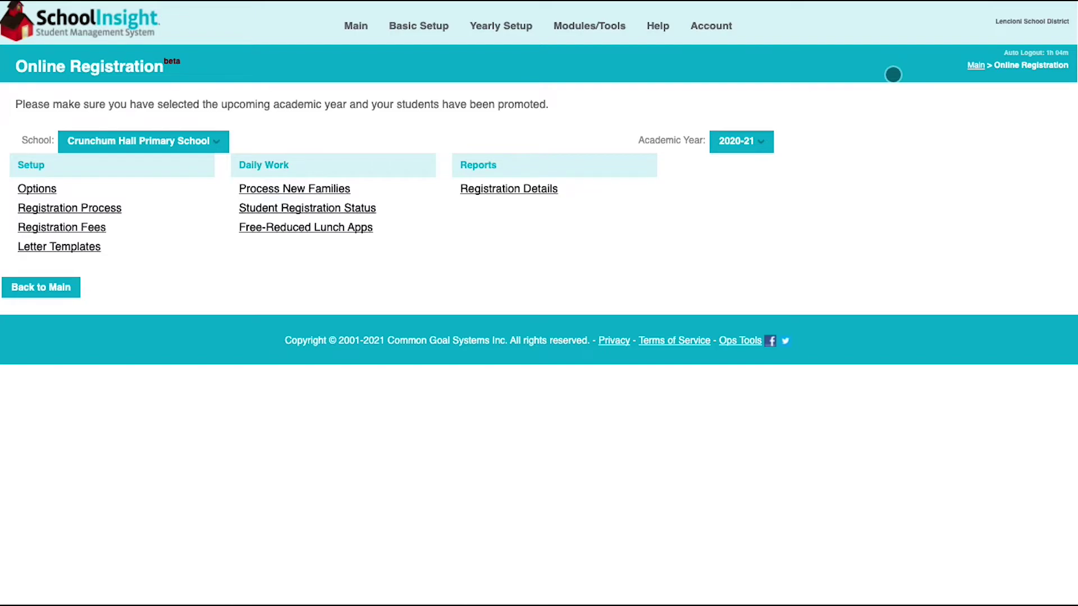
click(38, 190)
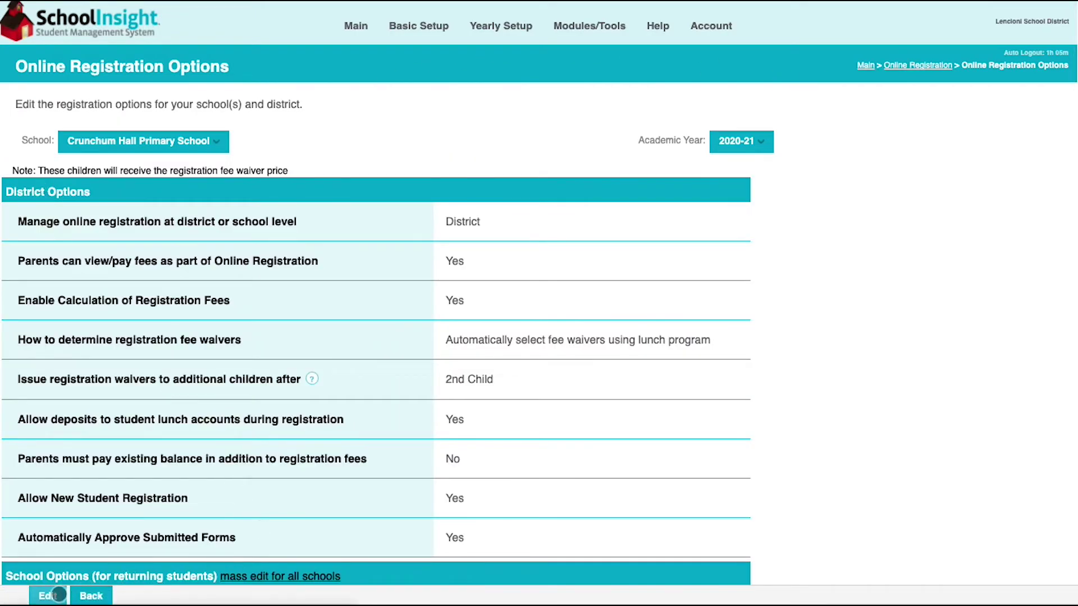
click(56, 596)
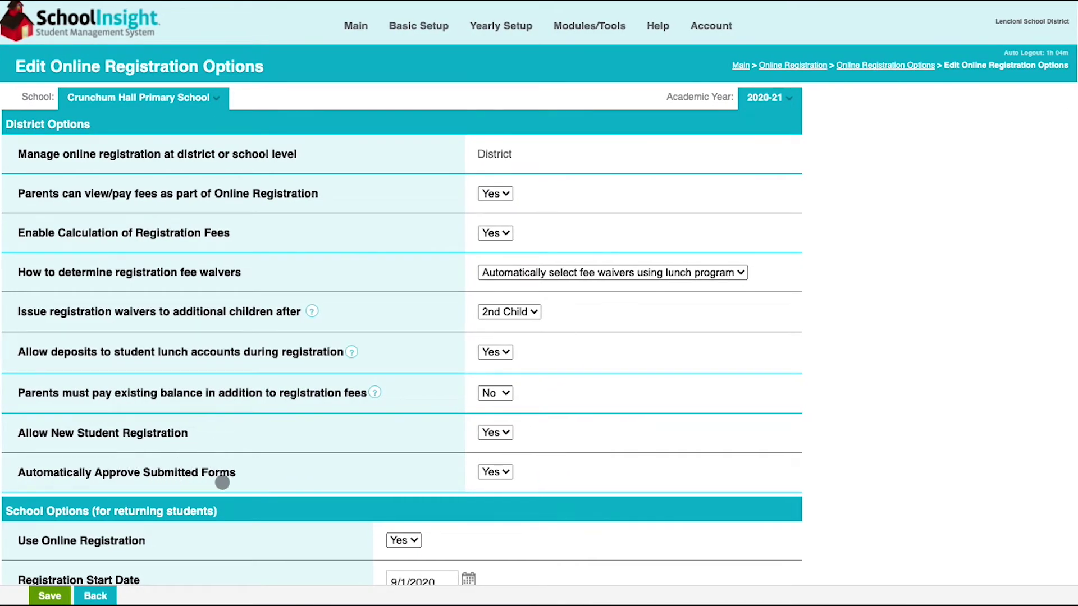
click(494, 472)
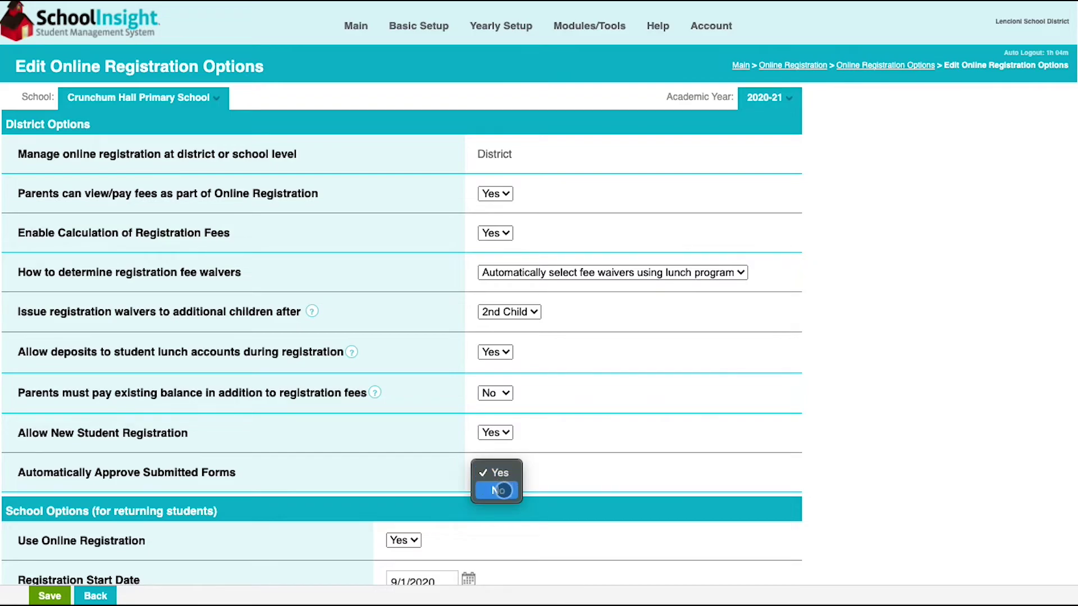
click(551, 479)
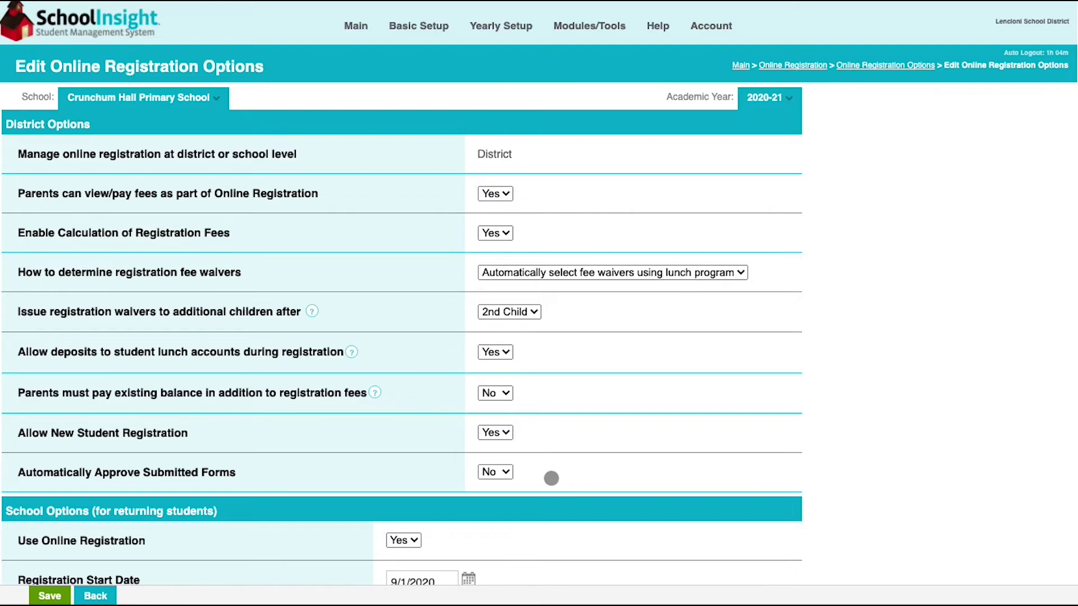
click(493, 473)
click(84, 596)
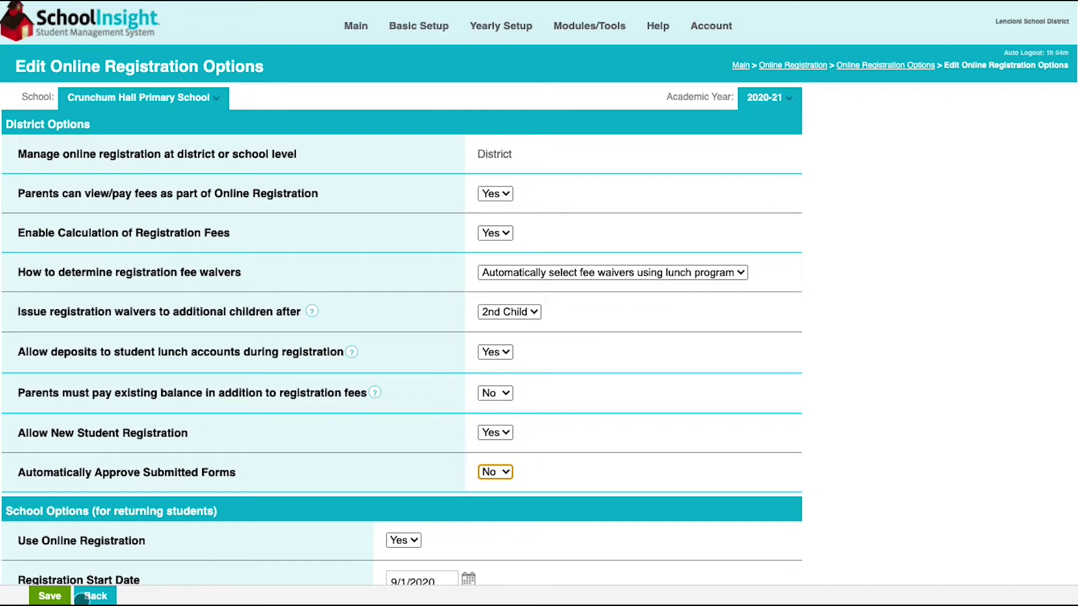
click(84, 596)
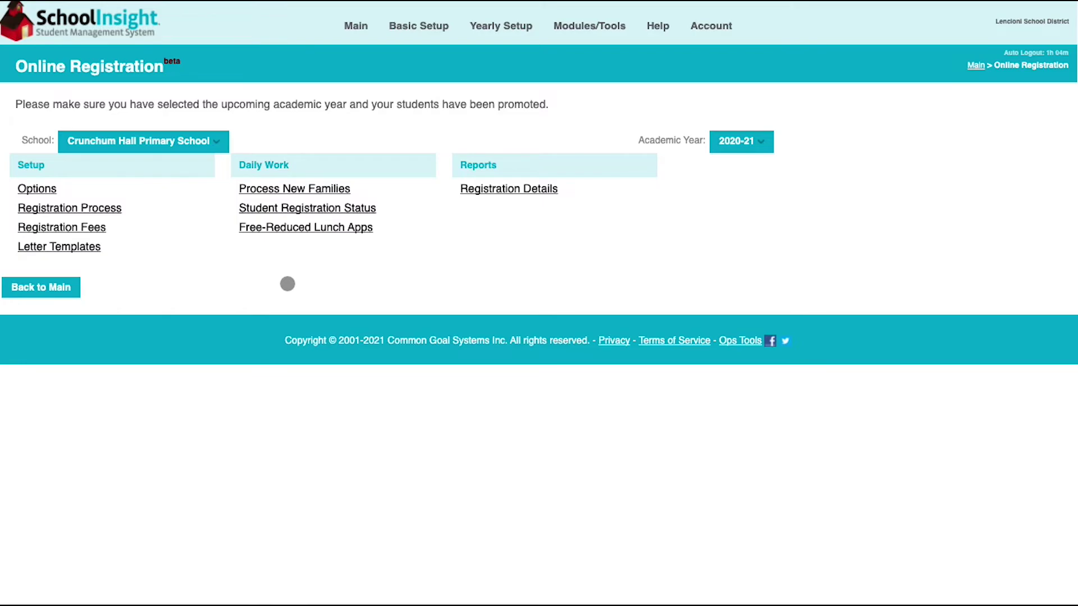
Filter Student Registration Status to Completed/Reviewed forms and view the second student's registration changes
click(317, 209)
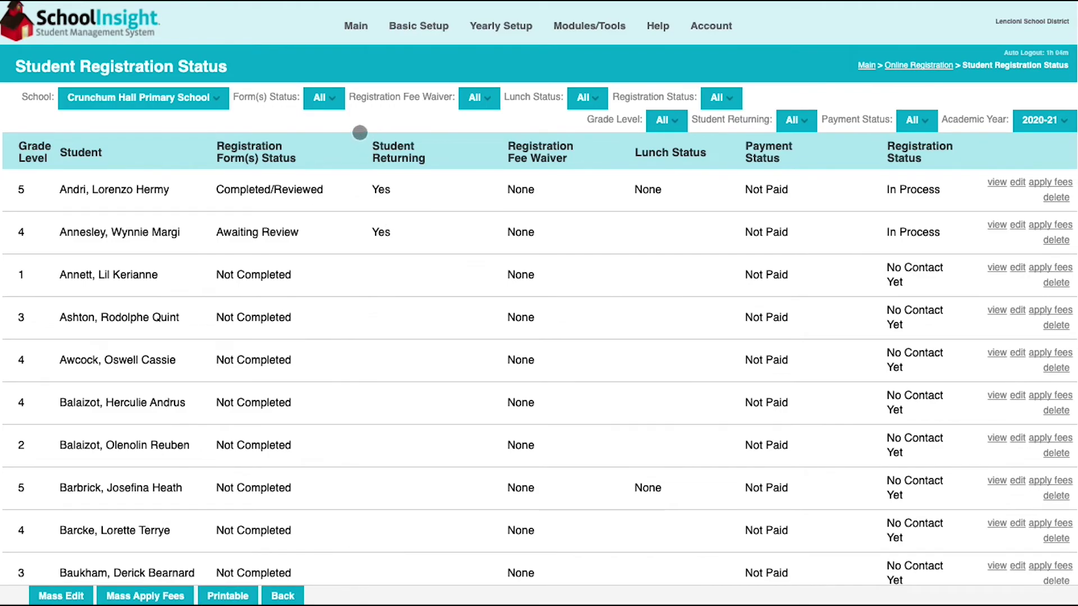
click(336, 100)
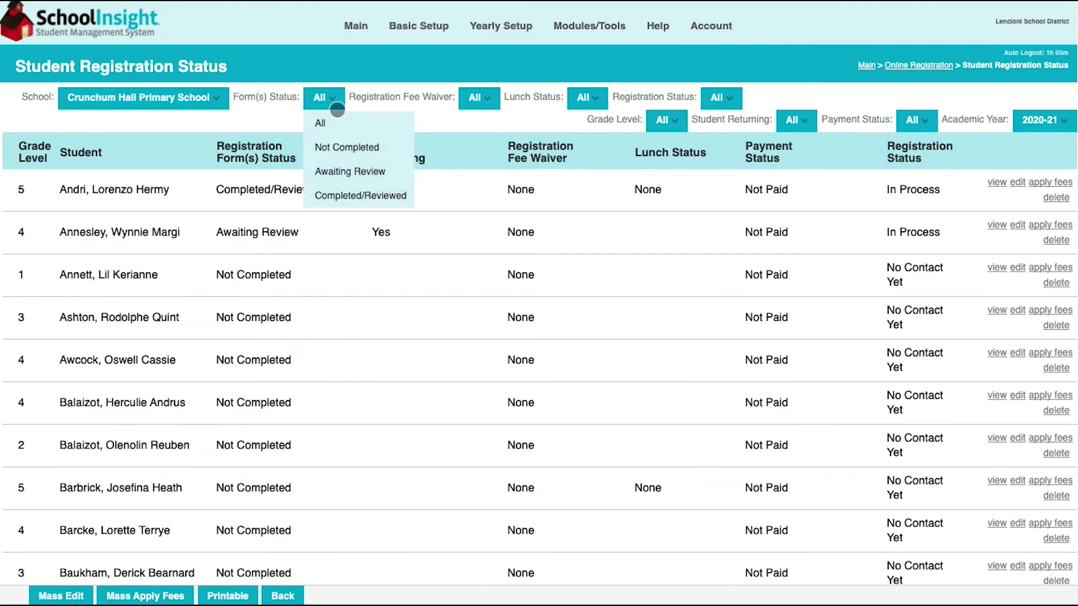
click(332, 195)
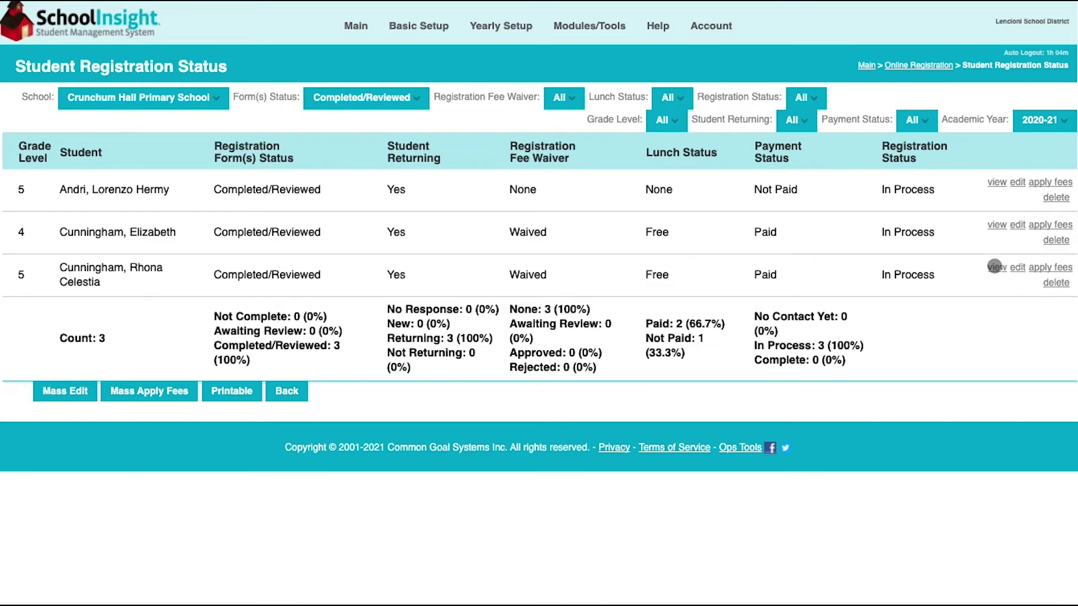
click(996, 226)
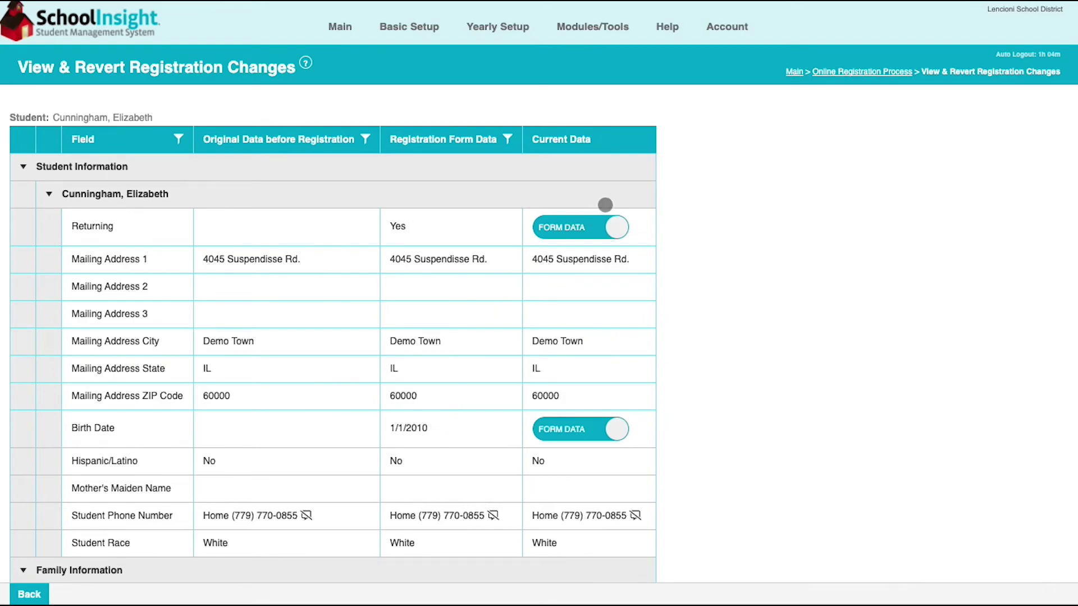
Switch the student's Returning value to ORIGINAL DATA, then back to FORM DATA
click(615, 229)
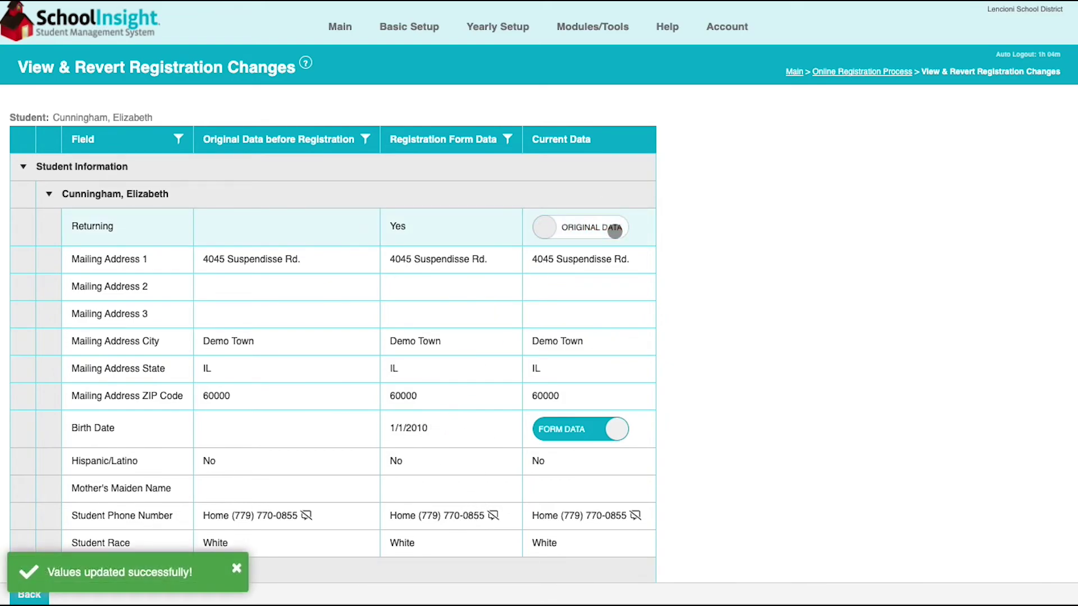
click(607, 230)
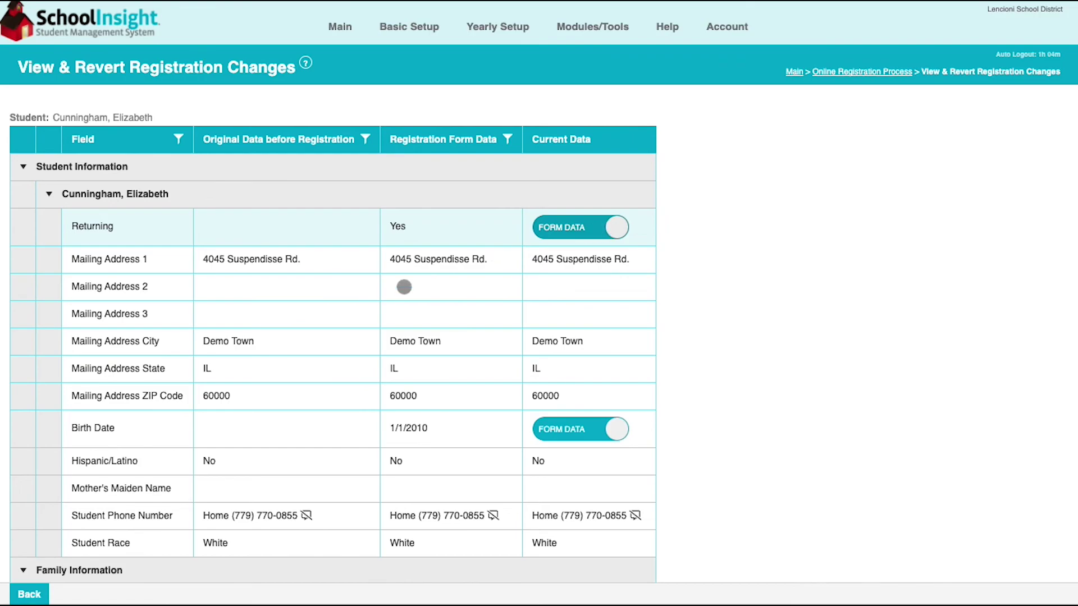
click(27, 595)
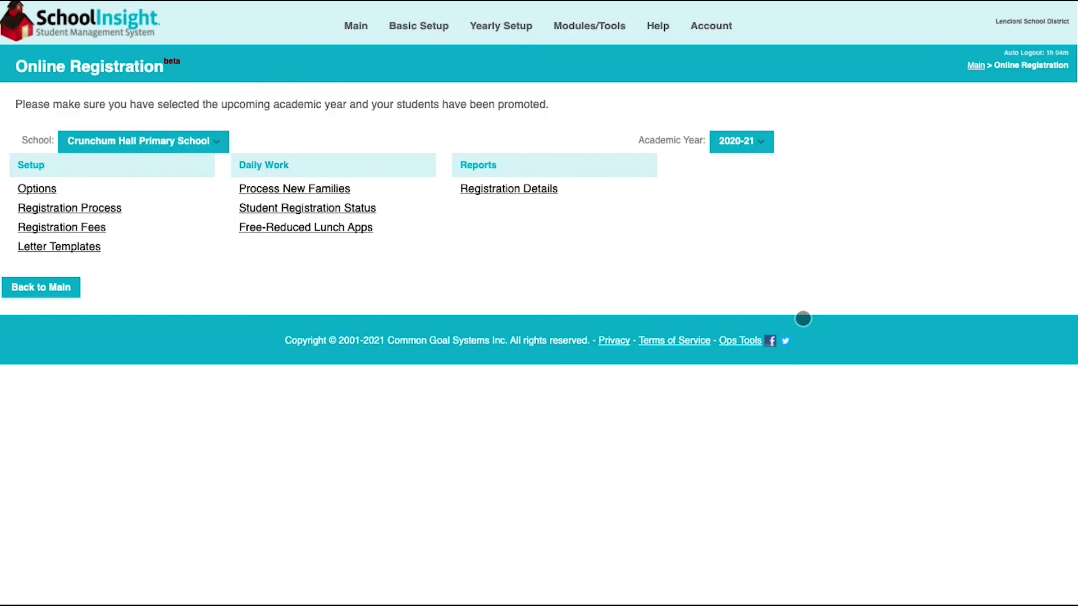